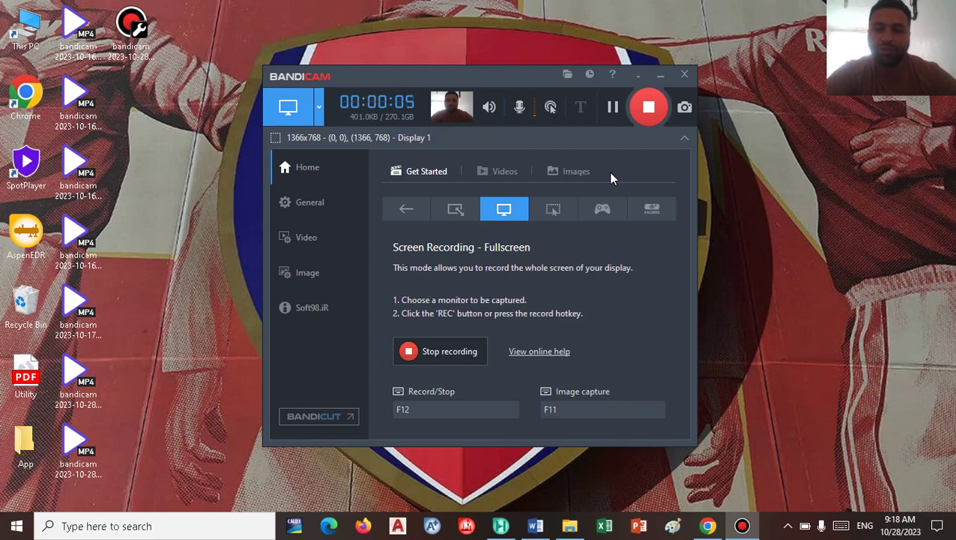
# Step: Minimize the Bandicam recorder window so the desktop is visible while recording continues
pyautogui.click(661, 78)
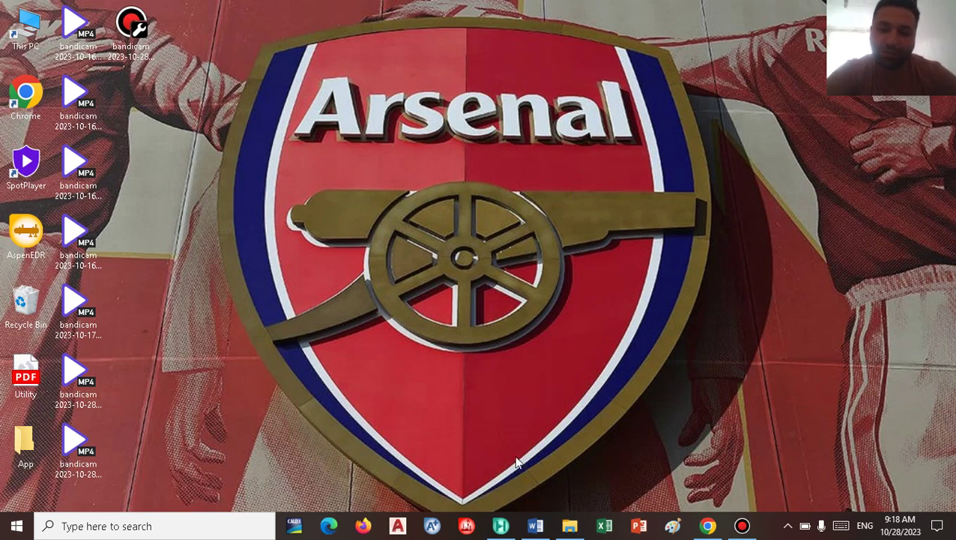
pyautogui.moveTo(535, 525)
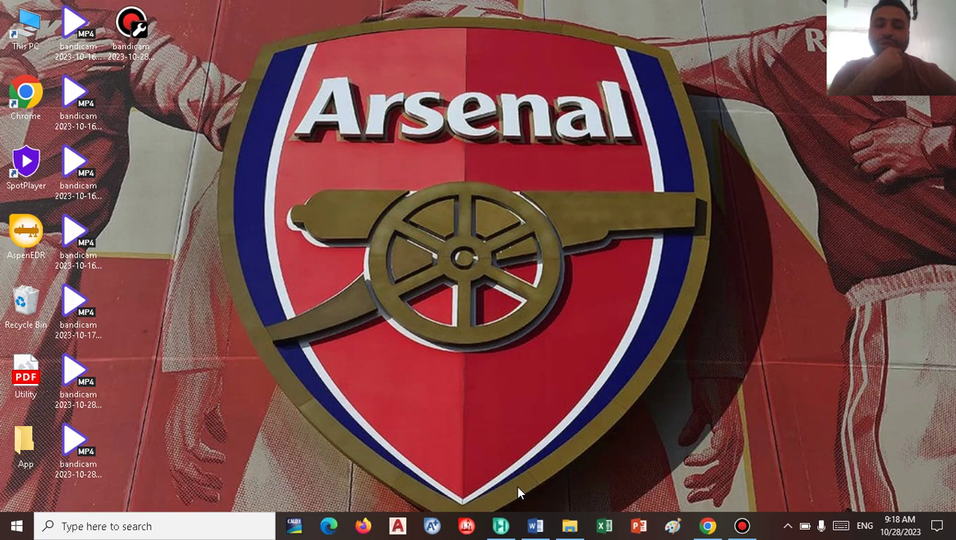
# Step: Restore the NPSH Word document and highlight '(in feet or m)' in the definition
pyautogui.click(537, 527)
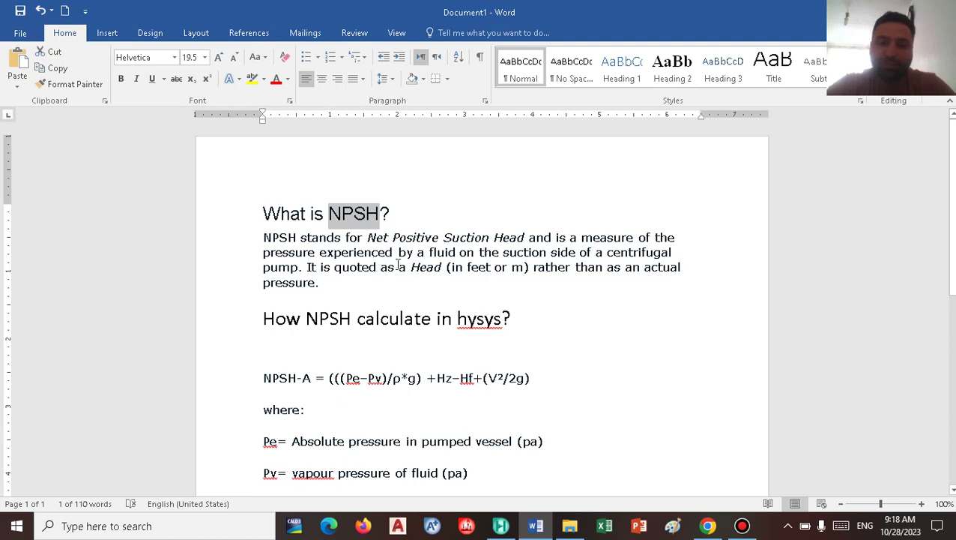
pyautogui.moveTo(447, 267); pyautogui.dragTo(528, 267)
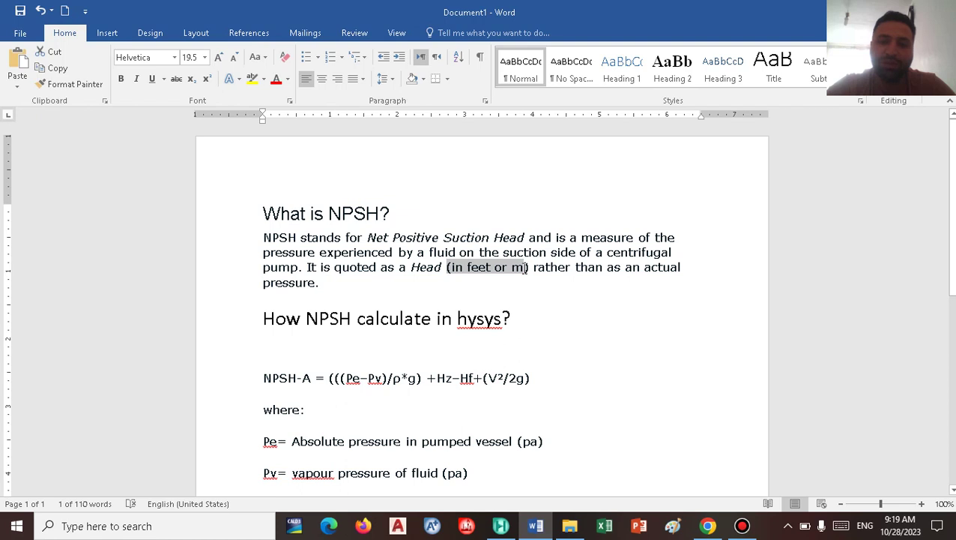
pyautogui.moveTo(527, 268); pyautogui.dragTo(530, 268)
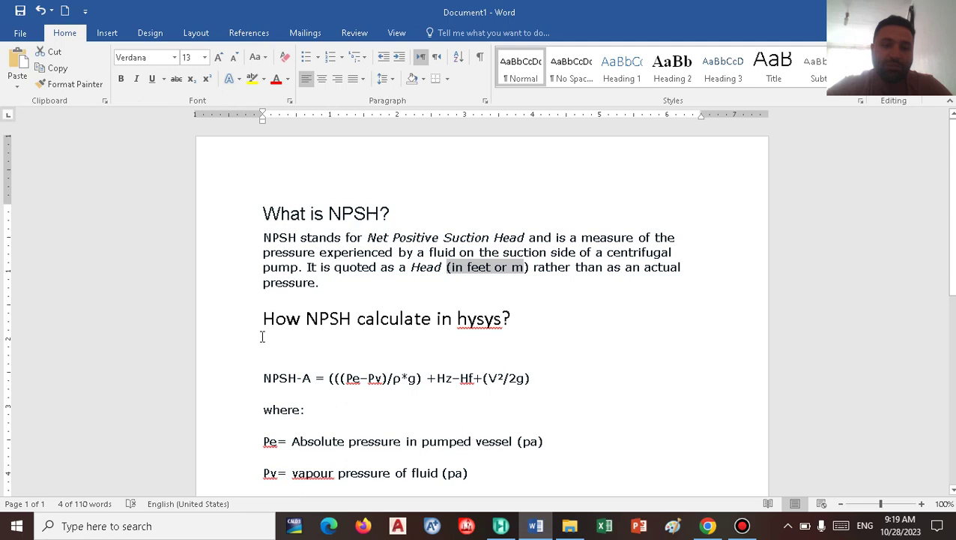
# Step: Scroll to the NPSH-A formula and highlight its g, 9.81 m/s², Hz, Hf and V² terms
pyautogui.scroll(-4, 262, 336)
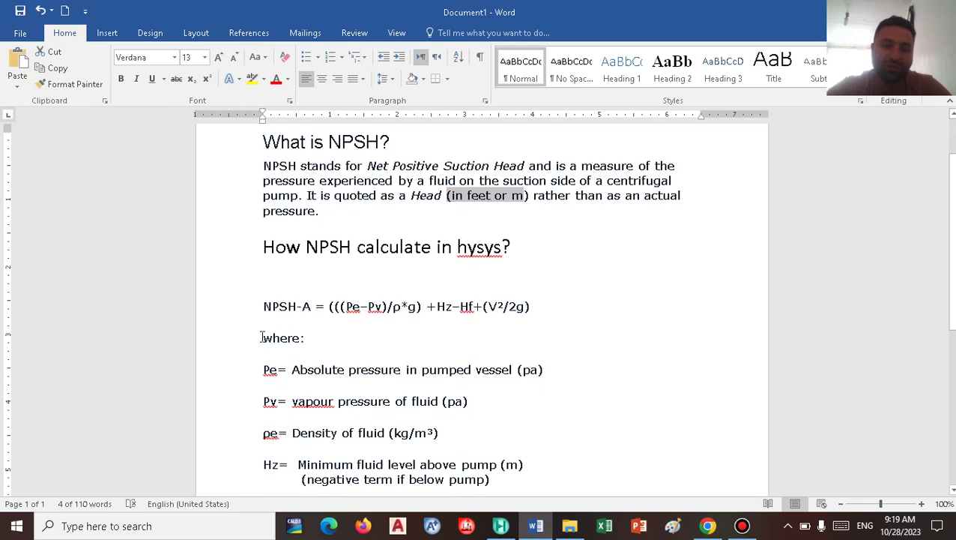
pyautogui.scroll(-1, 262, 337)
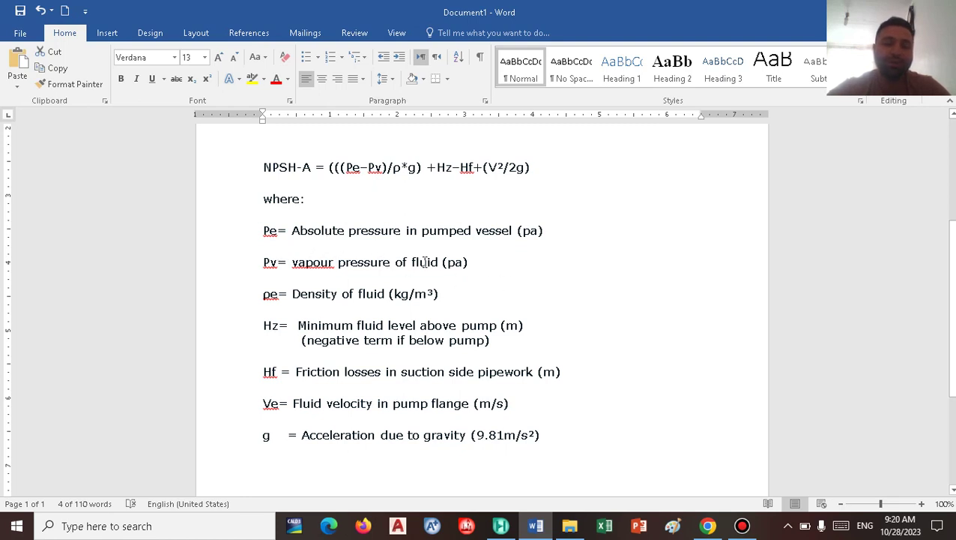
pyautogui.click(470, 262)
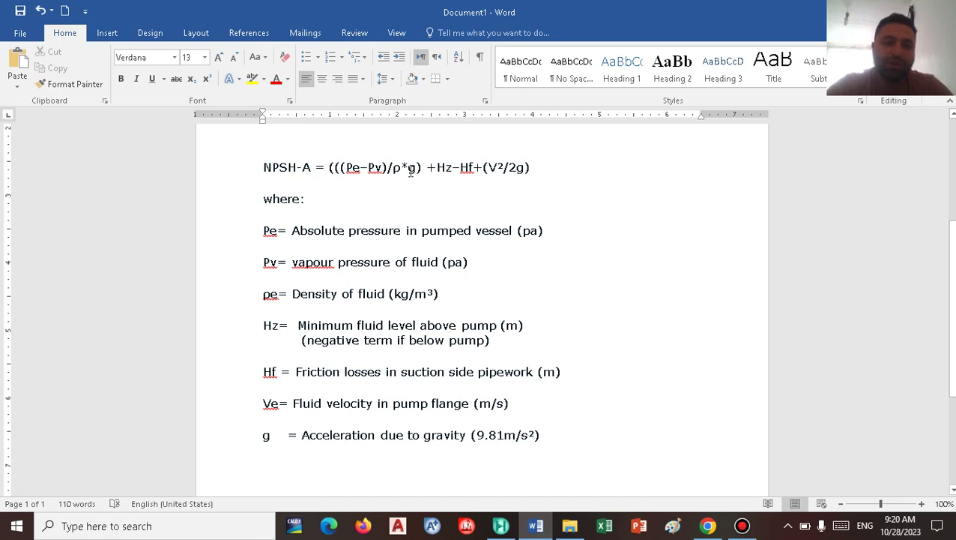
pyautogui.moveTo(411, 171)
pyautogui.mouseDown()
pyautogui.moveTo(402, 171)
pyautogui.moveTo(414, 173)
pyautogui.mouseUp()
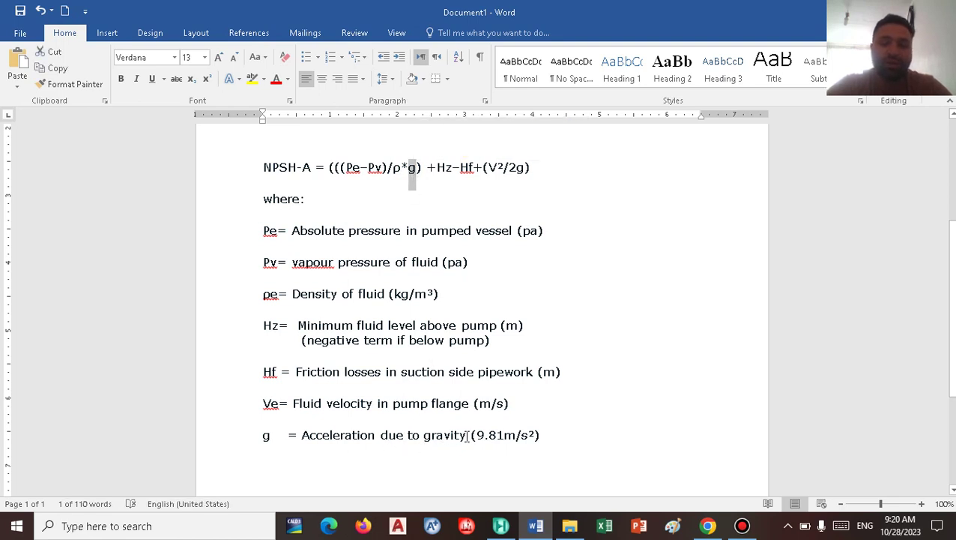
pyautogui.moveTo(475, 435); pyautogui.dragTo(540, 435)
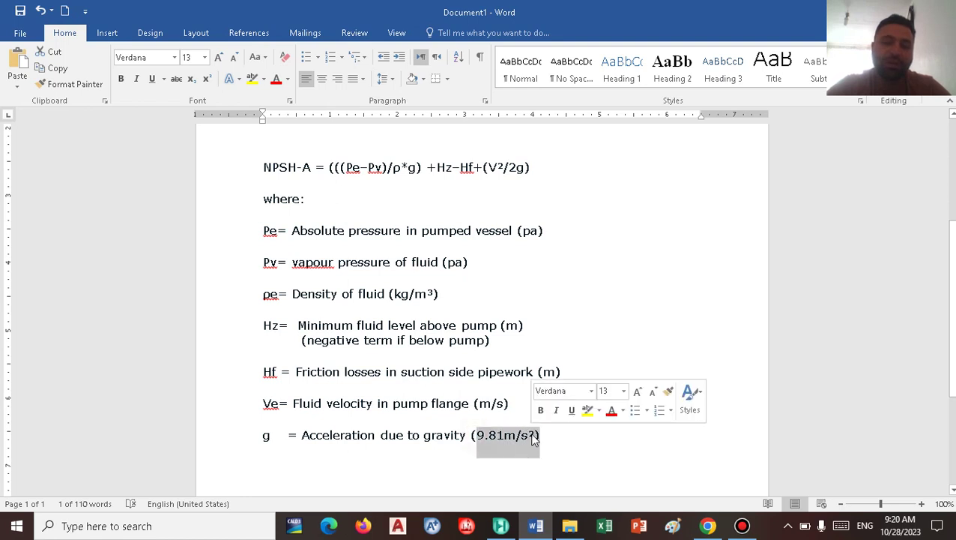
pyautogui.click(523, 442)
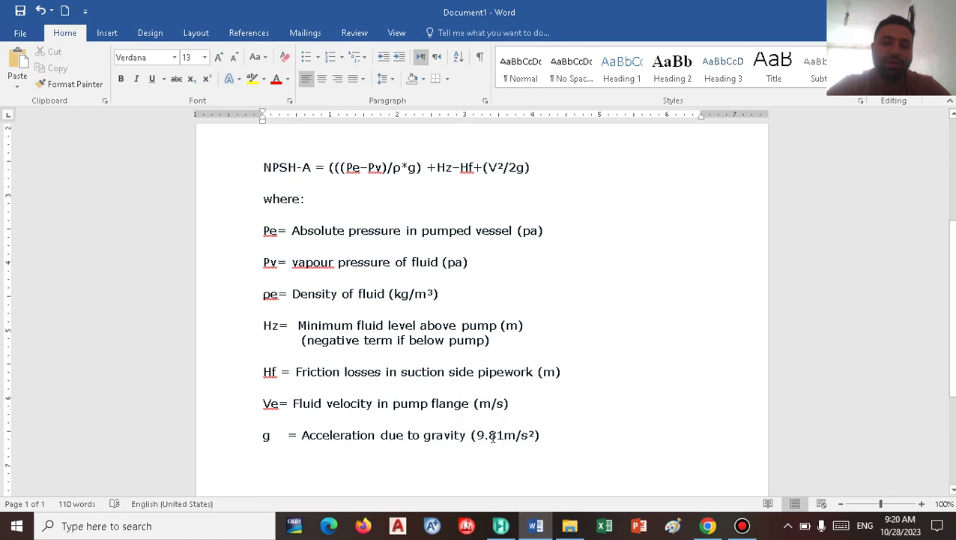
pyautogui.click(437, 167)
pyautogui.moveTo(438, 167); pyautogui.dragTo(454, 167)
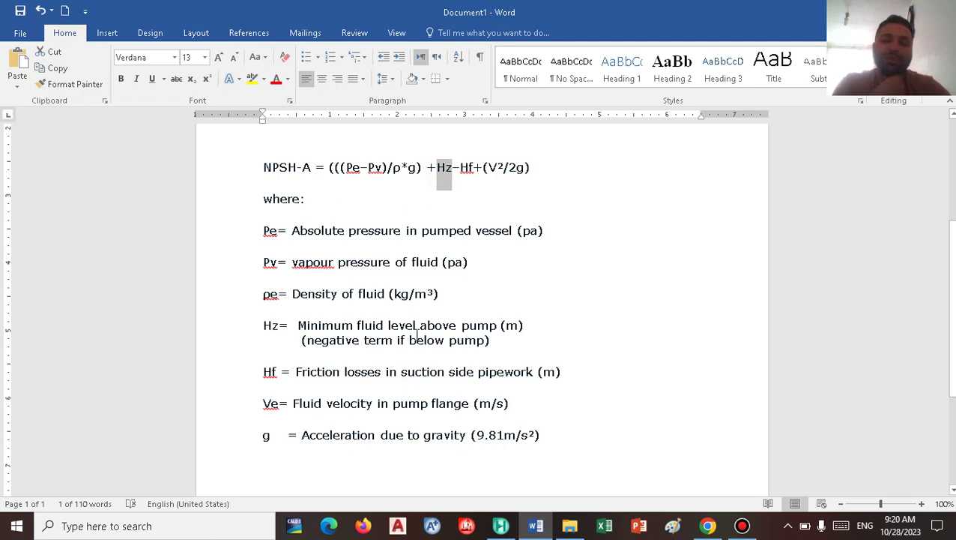
pyautogui.click(468, 174)
pyautogui.doubleClick(467, 170)
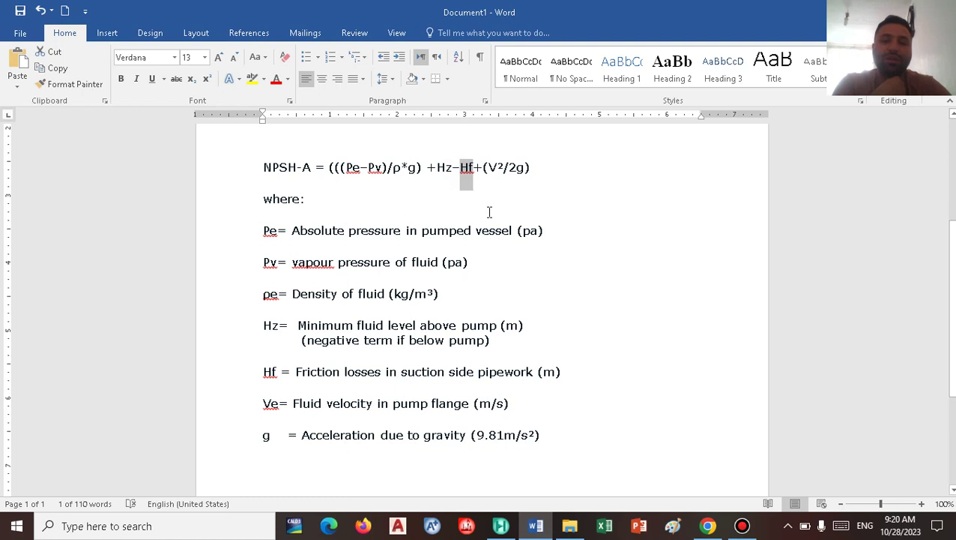
pyautogui.doubleClick(495, 166)
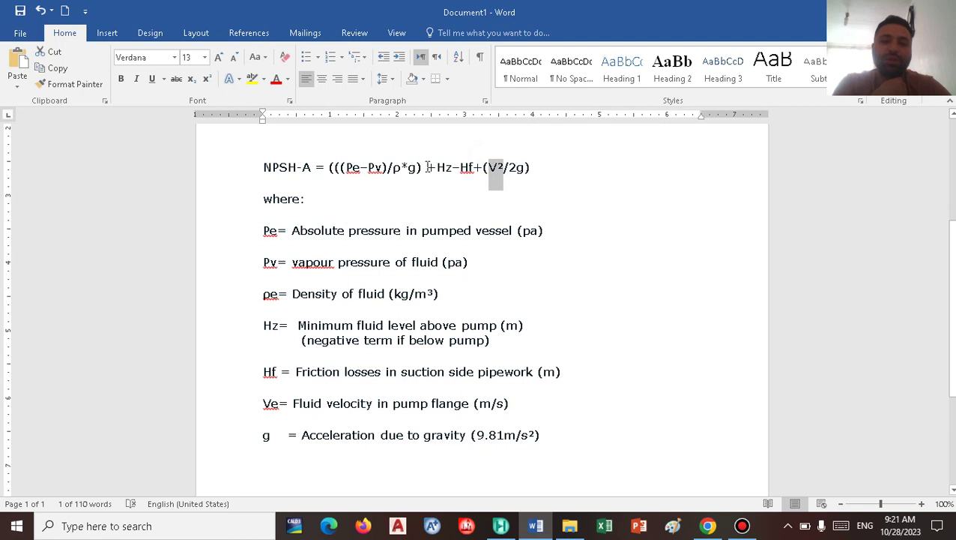
# Step: Delete '+Hz-Hf+(V²/2g)' from the formula and put 'where:' on its own line
pyautogui.moveTo(428, 166); pyautogui.dragTo(546, 167)
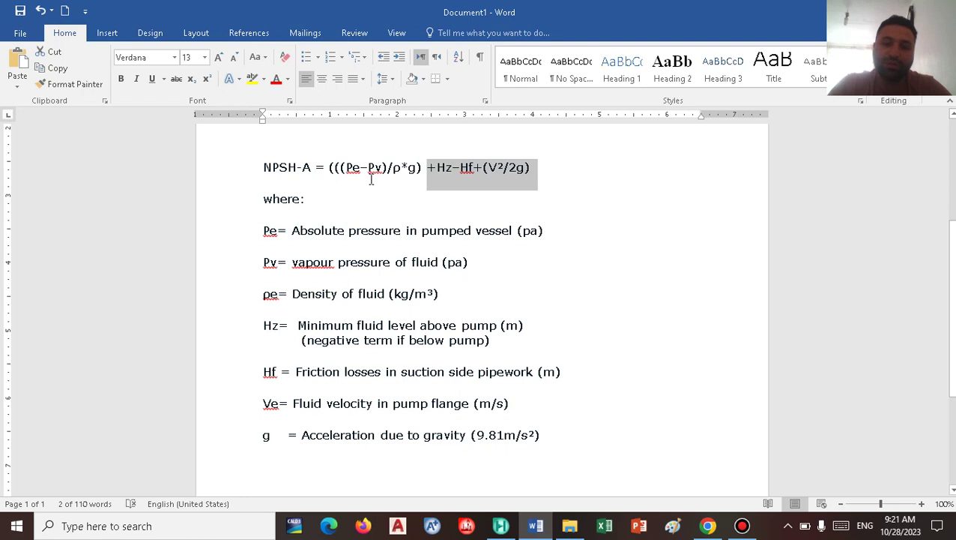
pyautogui.press('Delete')
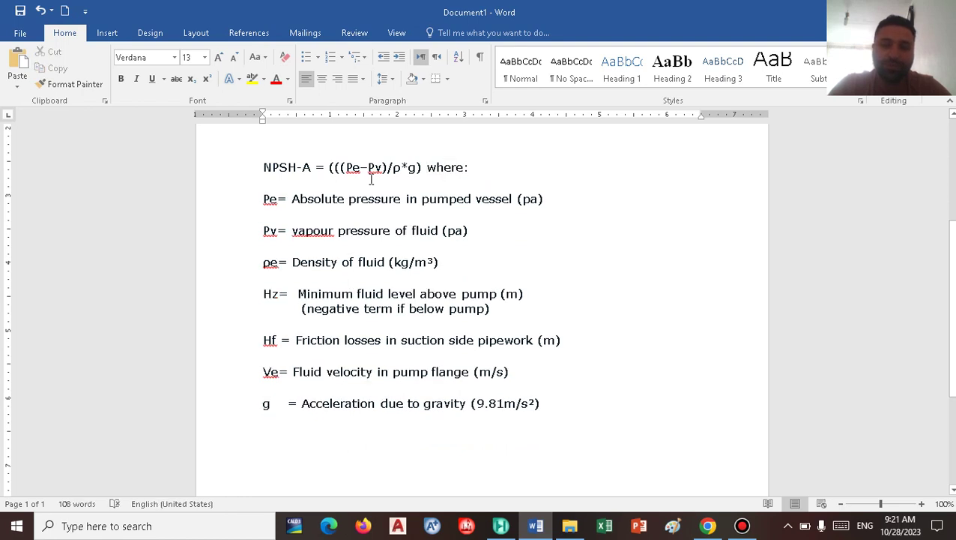
pyautogui.press('Return')
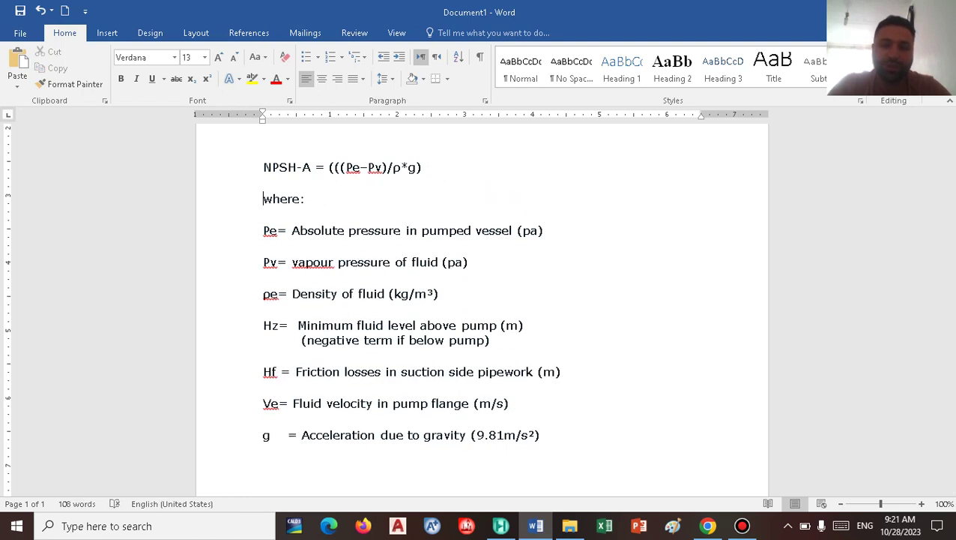
# Step: In HYSYS, create Component List - 1 containing water (H2O)
pyautogui.click(501, 526)
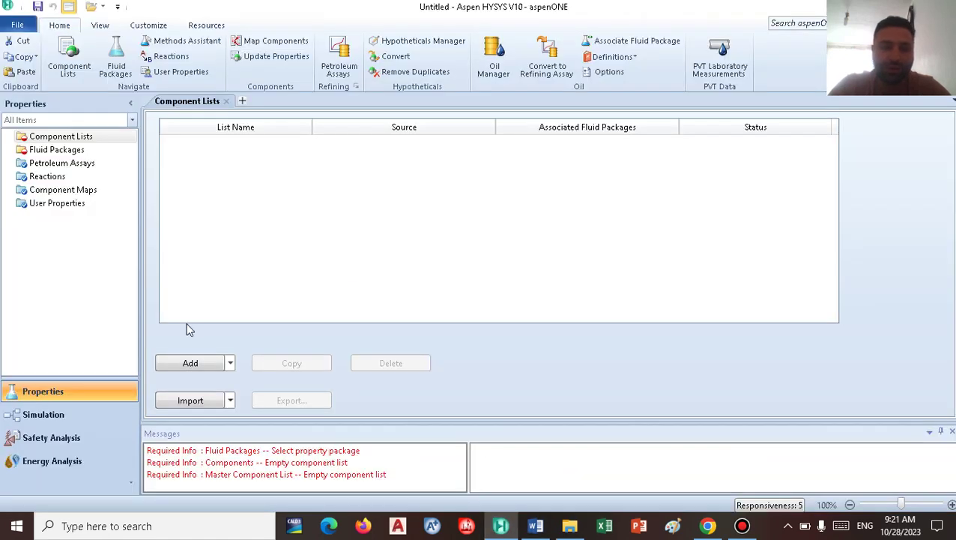
pyautogui.click(189, 363)
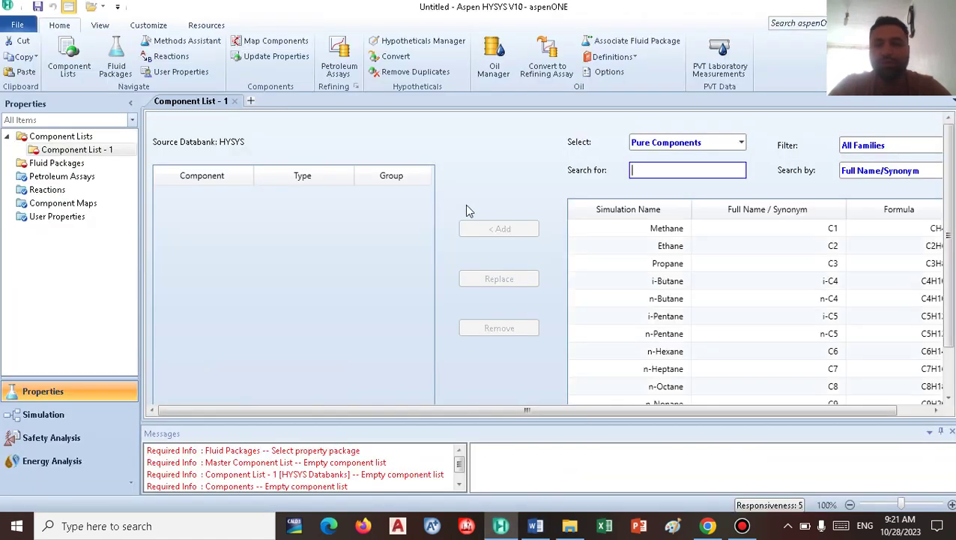
pyautogui.write('WAT')
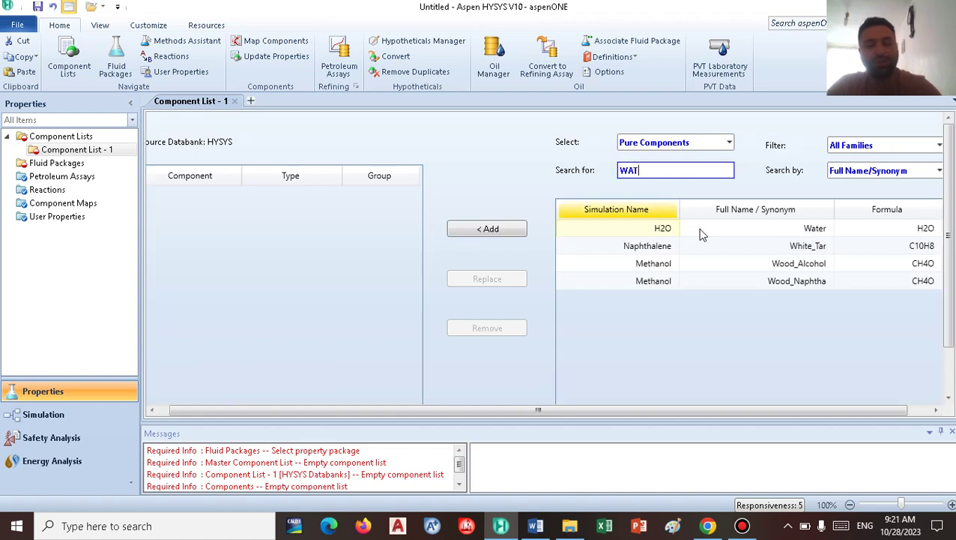
pyautogui.write('ER')
pyautogui.press('Return')
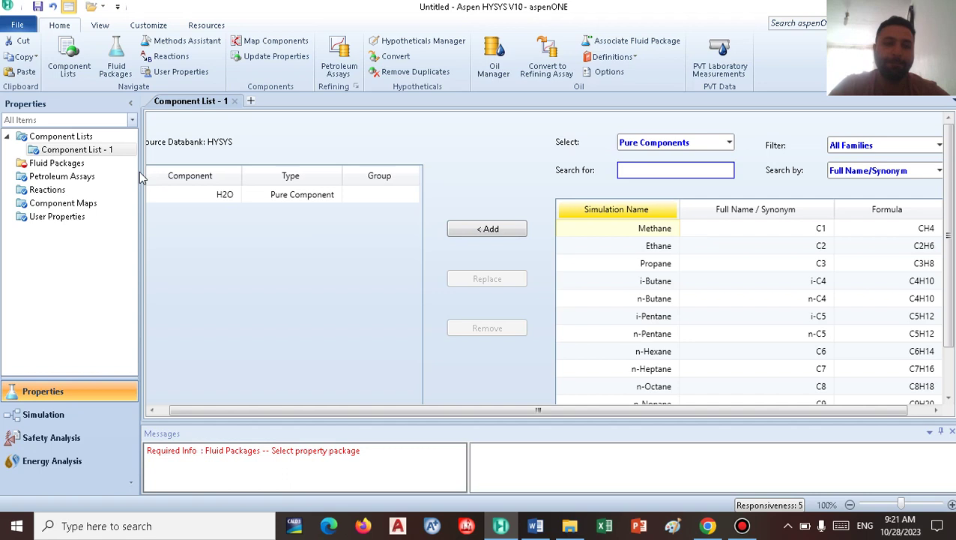
# Step: Give fluid package Basis-1 the Peng-Robinson property package
pyautogui.click(75, 164)
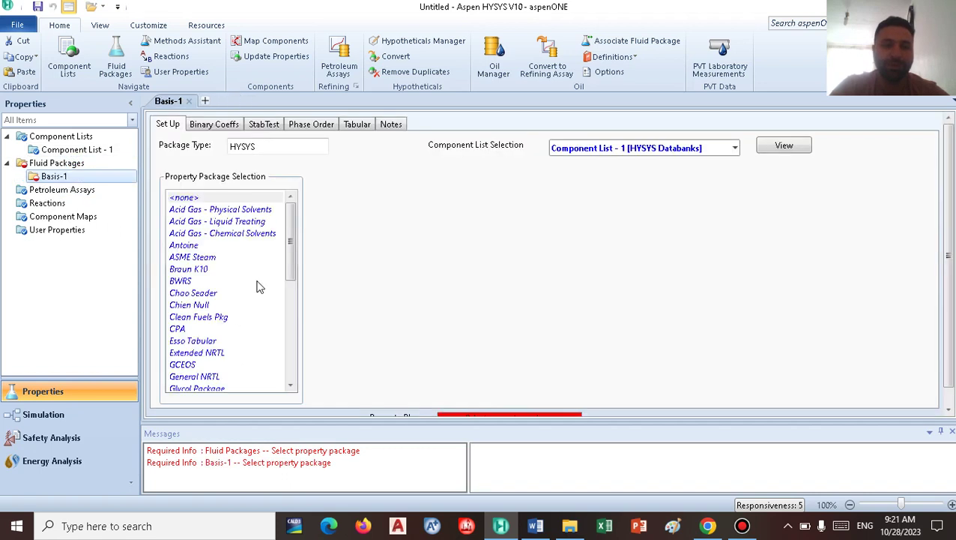
pyautogui.scroll(-3, 219, 284)
pyautogui.scroll(-2, 220, 285)
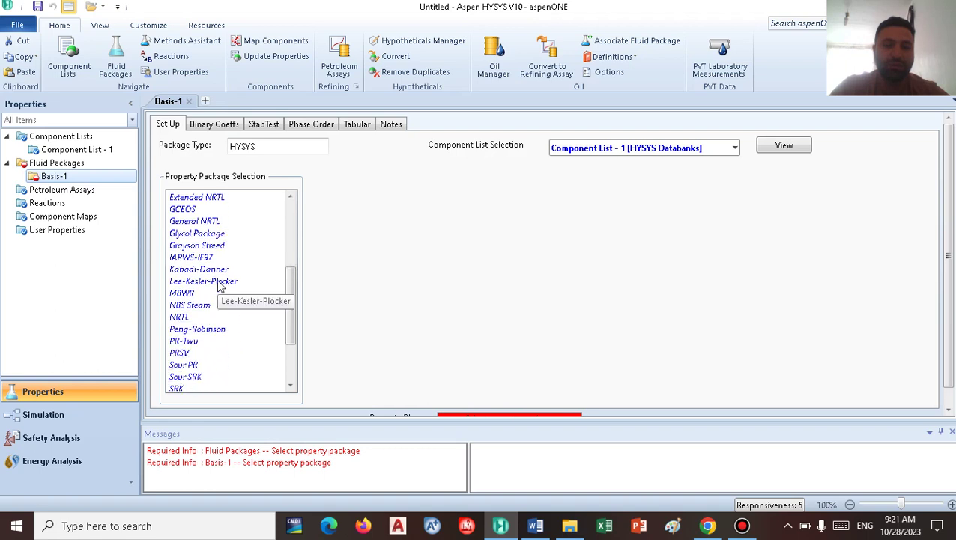
pyautogui.click(201, 331)
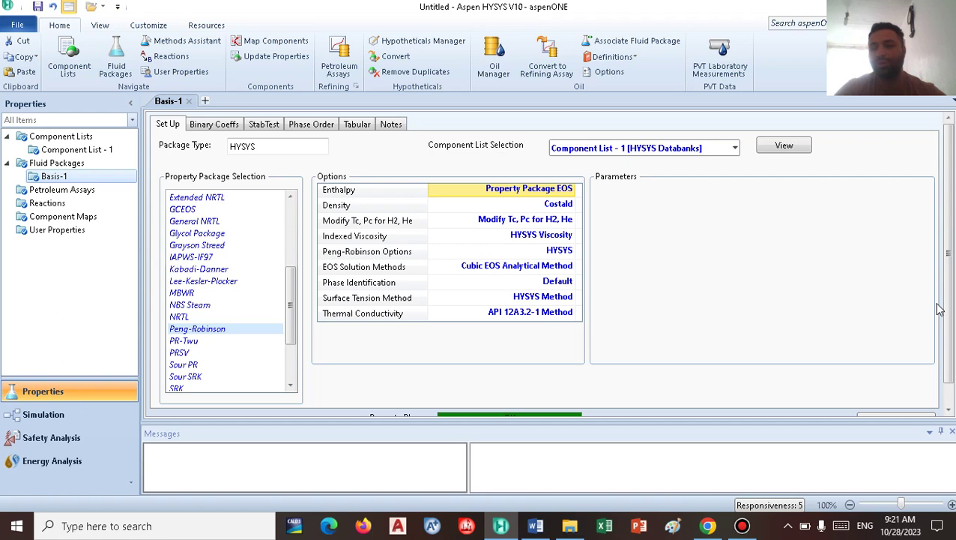
pyautogui.scroll(-2, 950, 360)
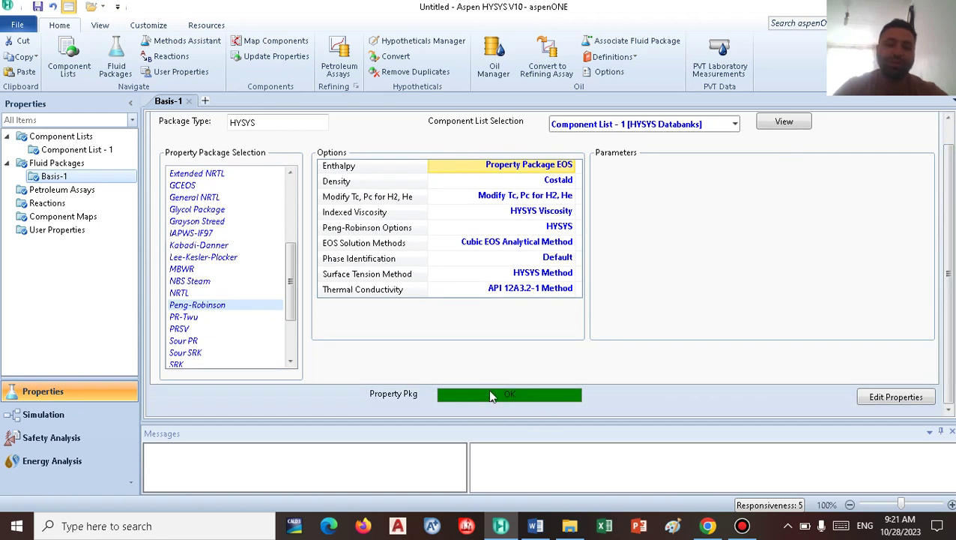
# Step: Place material stream 1 and pump P-100 on the simulation flowsheet
pyautogui.click(44, 415)
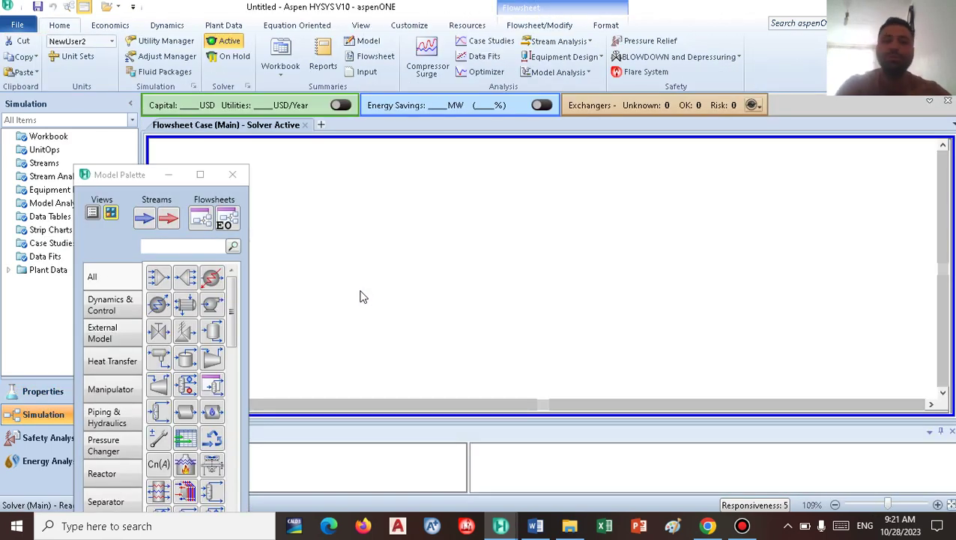
pyautogui.click(145, 218)
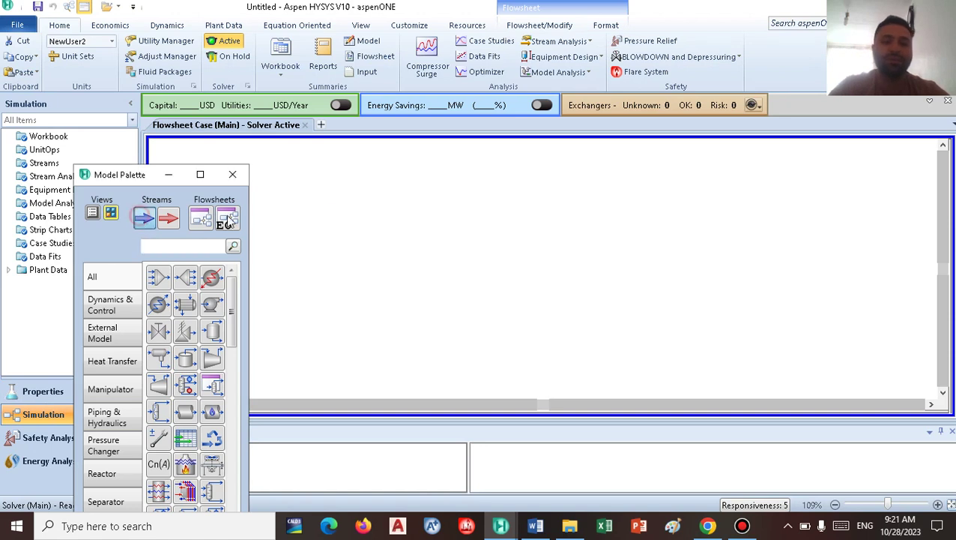
pyautogui.click(318, 242)
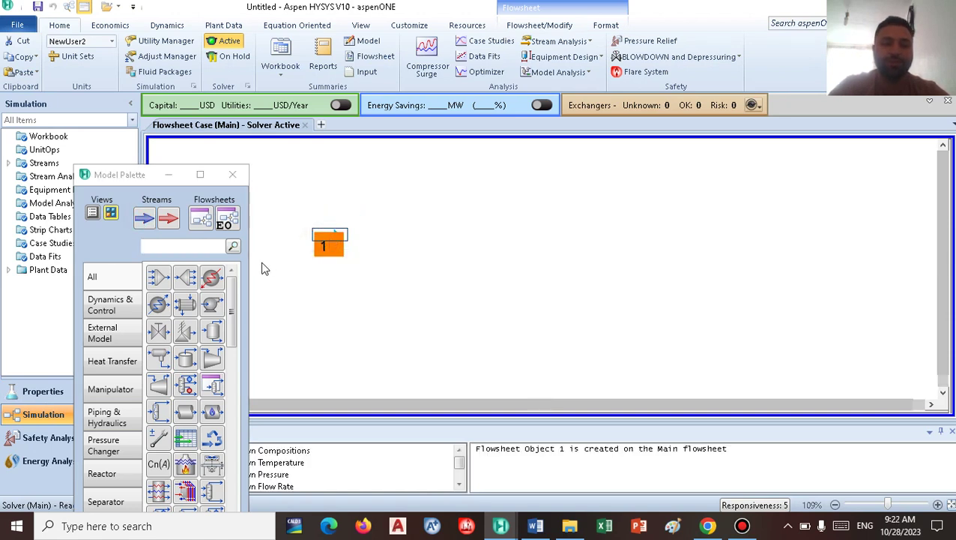
pyautogui.click(212, 304)
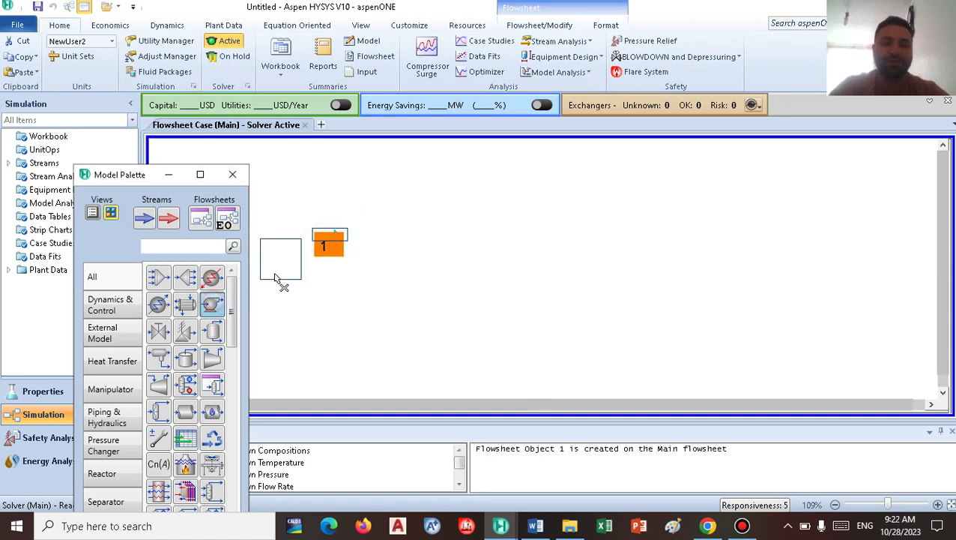
pyautogui.click(365, 259)
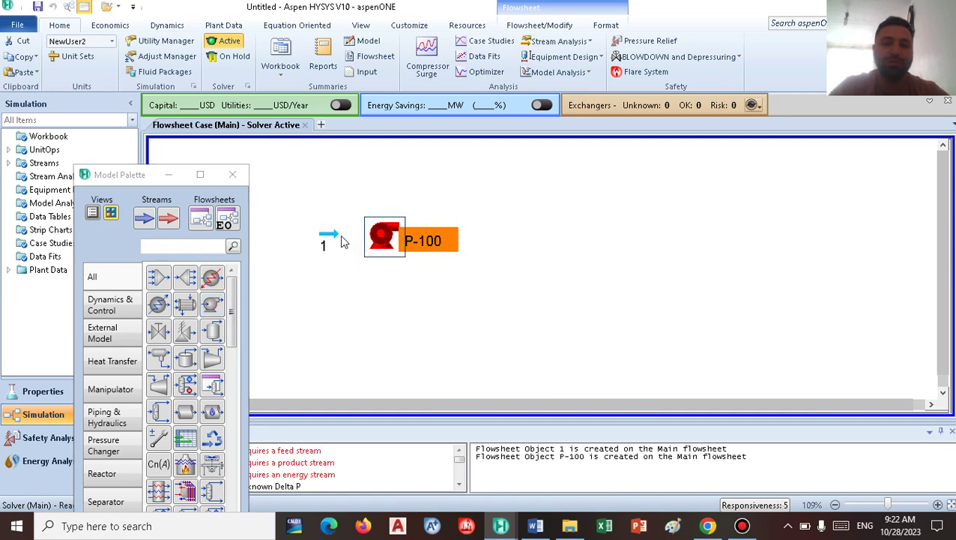
# Step: Connect stream 1 as P-100's feed, plus outlet stream 2 and energy stream Q-100
pyautogui.click(340, 240)
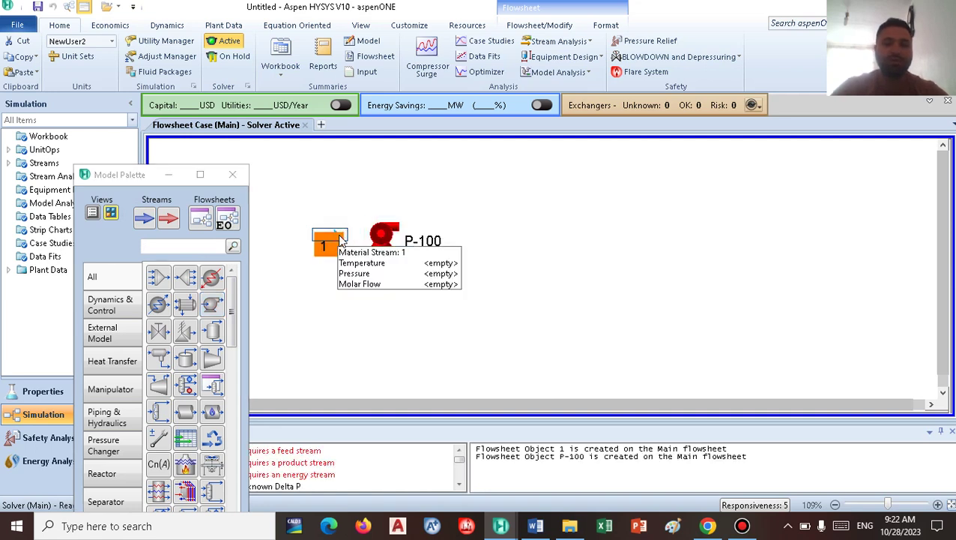
pyautogui.moveTo(341, 238); pyautogui.dragTo(378, 234)
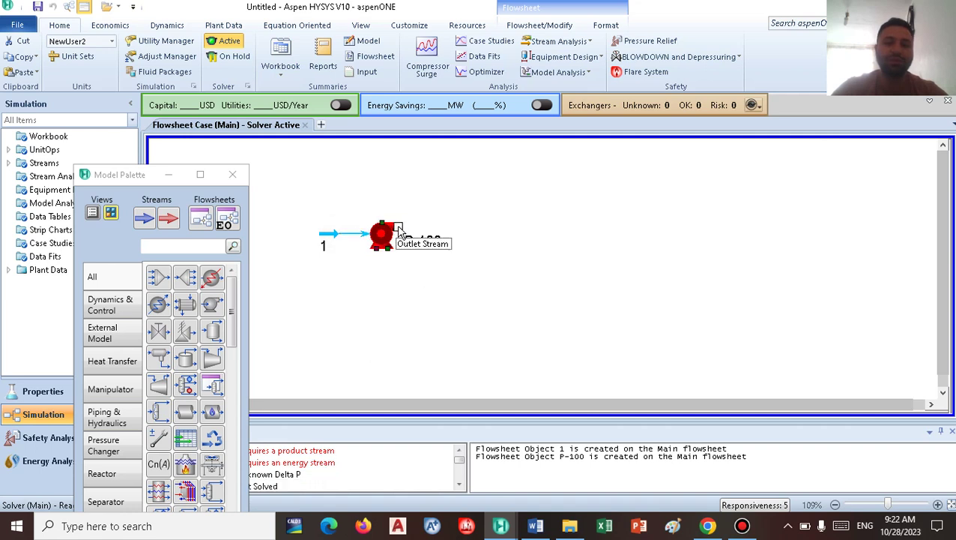
pyautogui.moveTo(397, 229); pyautogui.dragTo(470, 231)
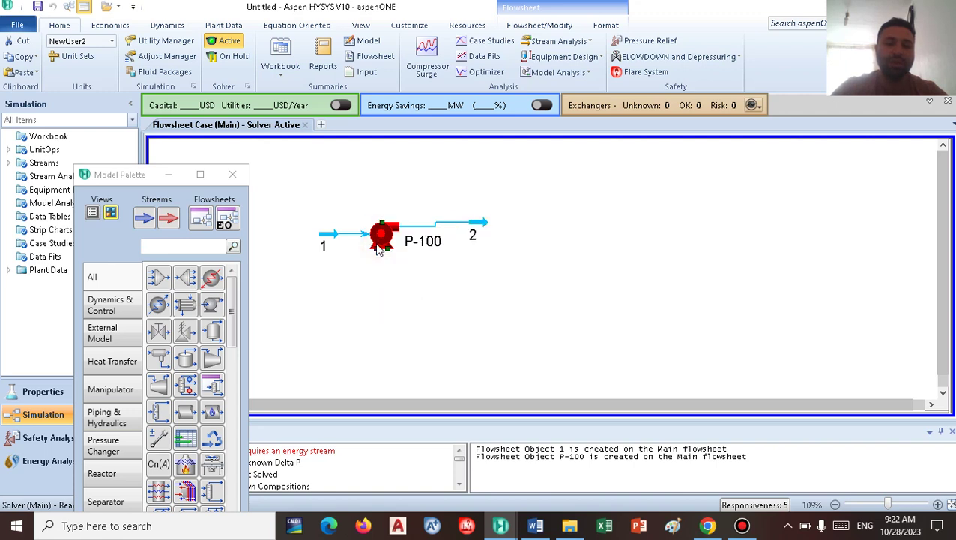
pyautogui.moveTo(380, 275); pyautogui.dragTo(325, 301)
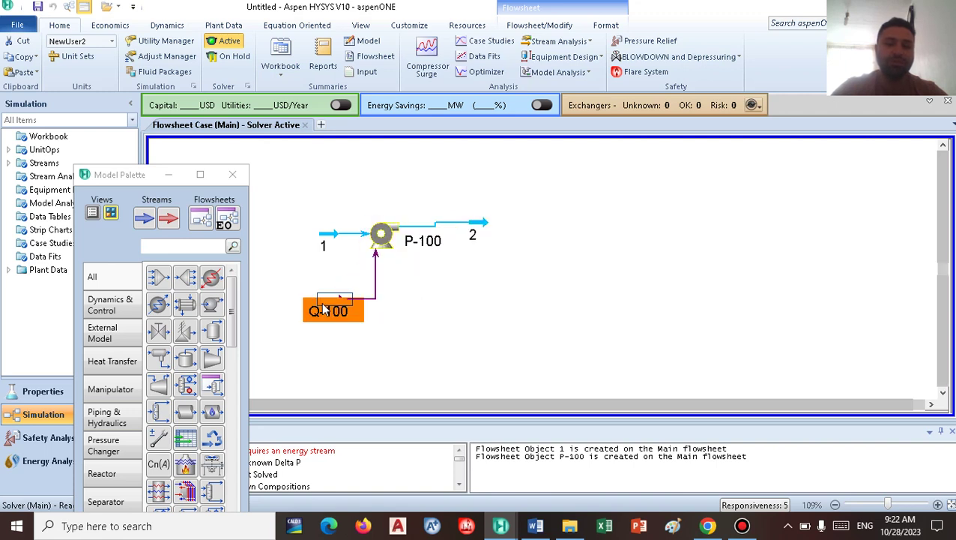
# Step: Set stream 1 to 25 C, 1 atm and 1 m3/h standard ideal liquid volume flow
pyautogui.doubleClick(329, 234)
pyautogui.click(354, 218)
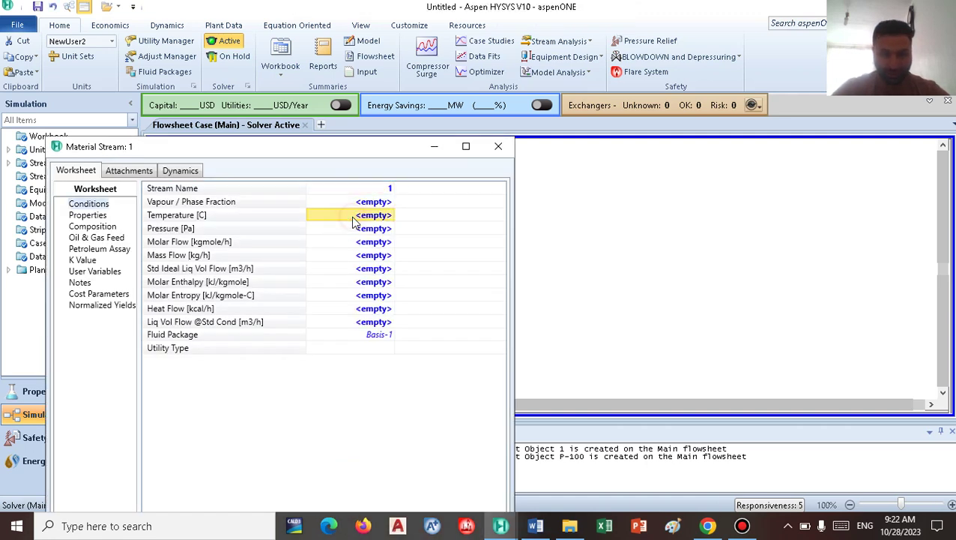
pyautogui.write('25')
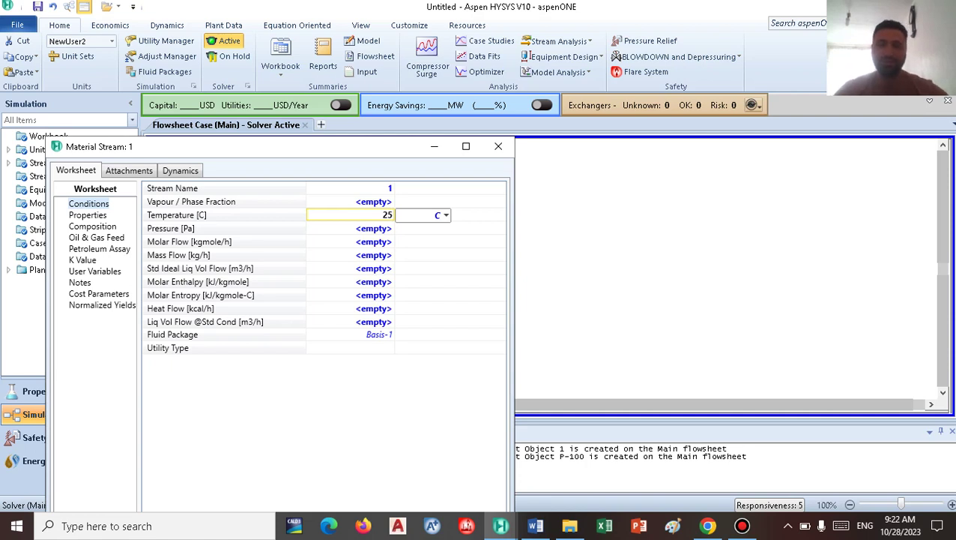
pyautogui.press('Return')
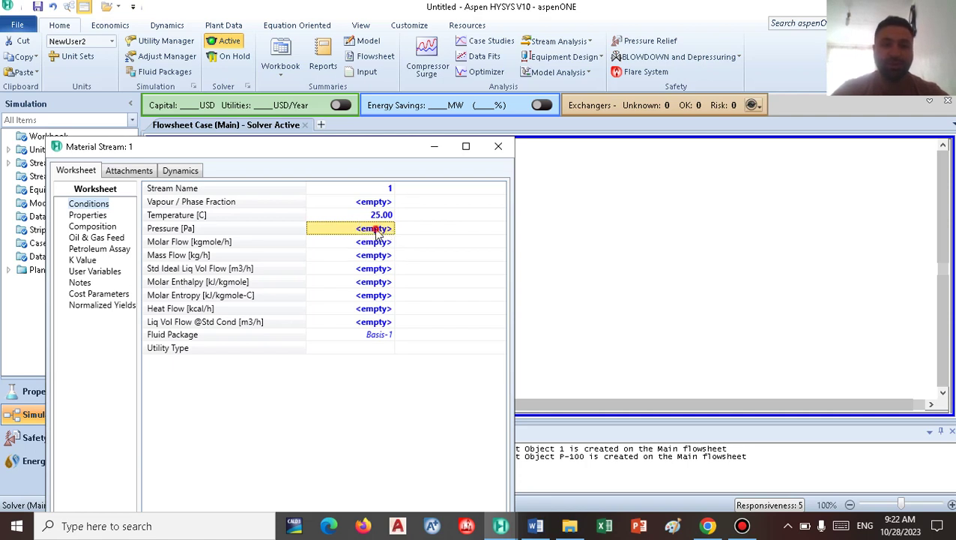
pyautogui.click(377, 229)
pyautogui.write('1')
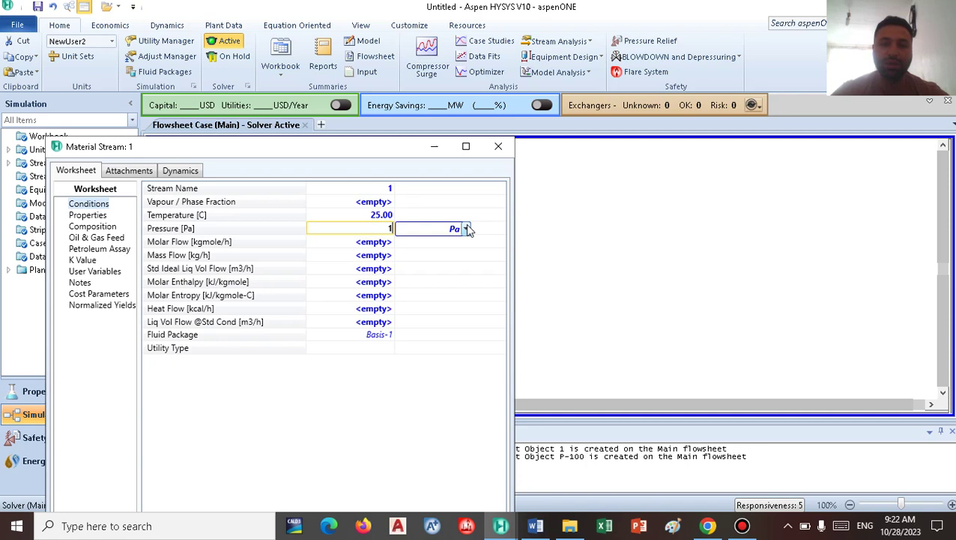
pyautogui.click(465, 228)
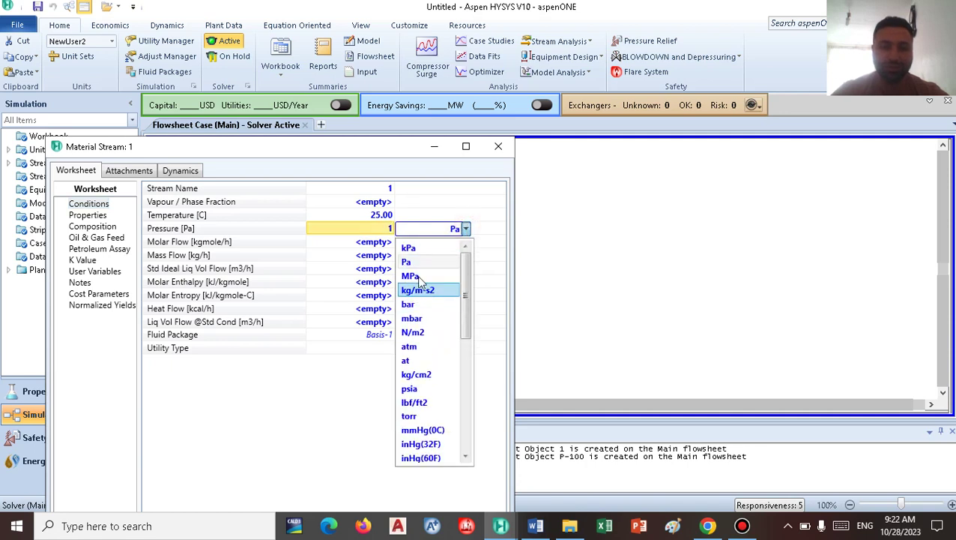
pyautogui.click(413, 348)
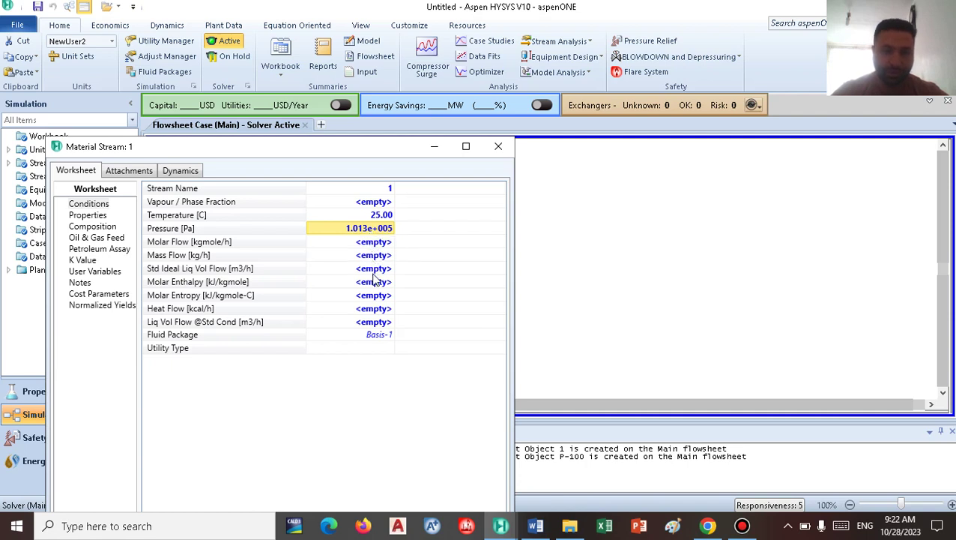
pyautogui.click(365, 270)
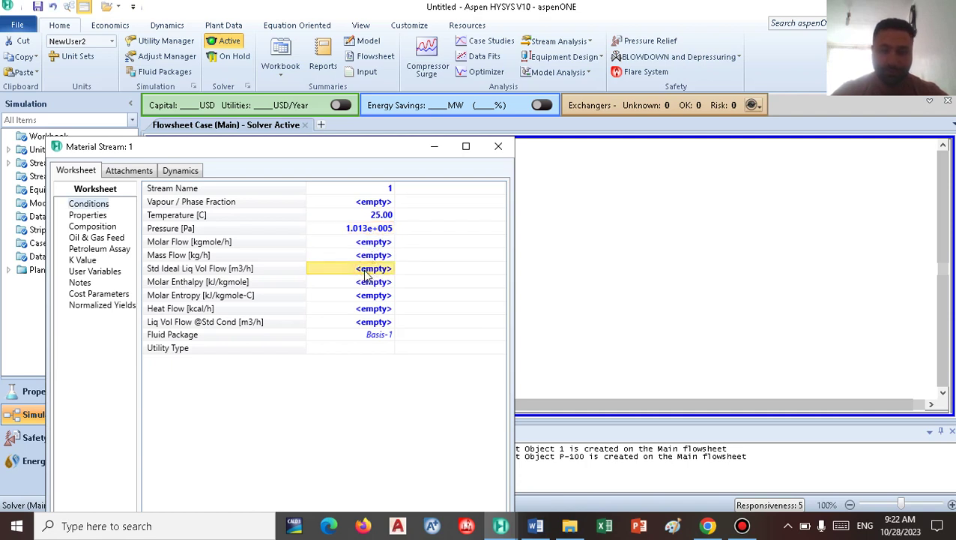
pyautogui.write('1')
pyautogui.press('Return')
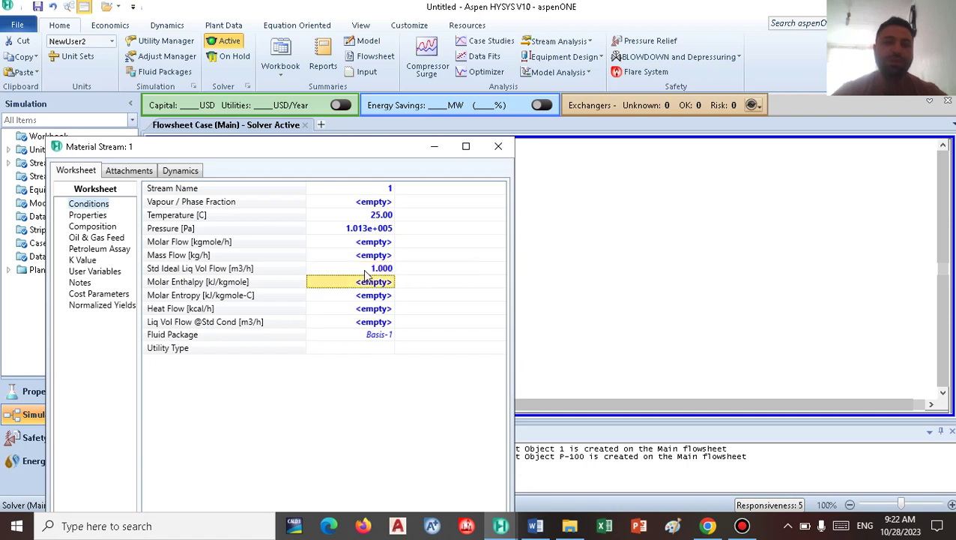
pyautogui.moveTo(366, 274)
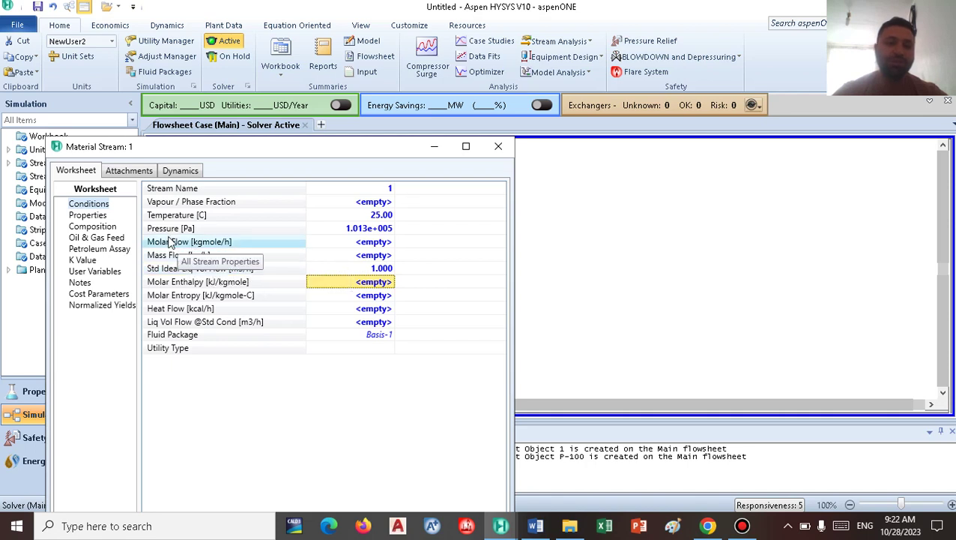
# Step: Make stream 1 pure water with an H2O mole fraction of 1
pyautogui.click(88, 215)
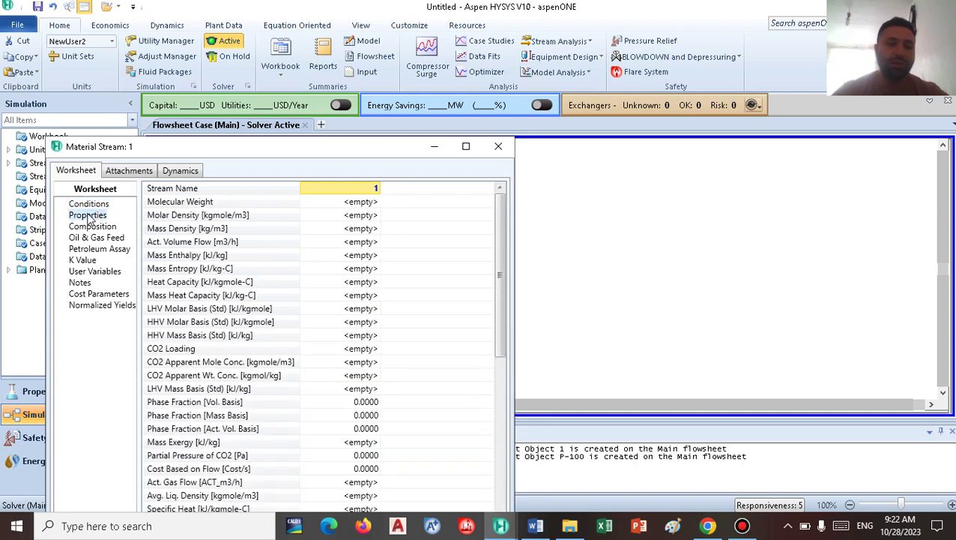
pyautogui.click(91, 226)
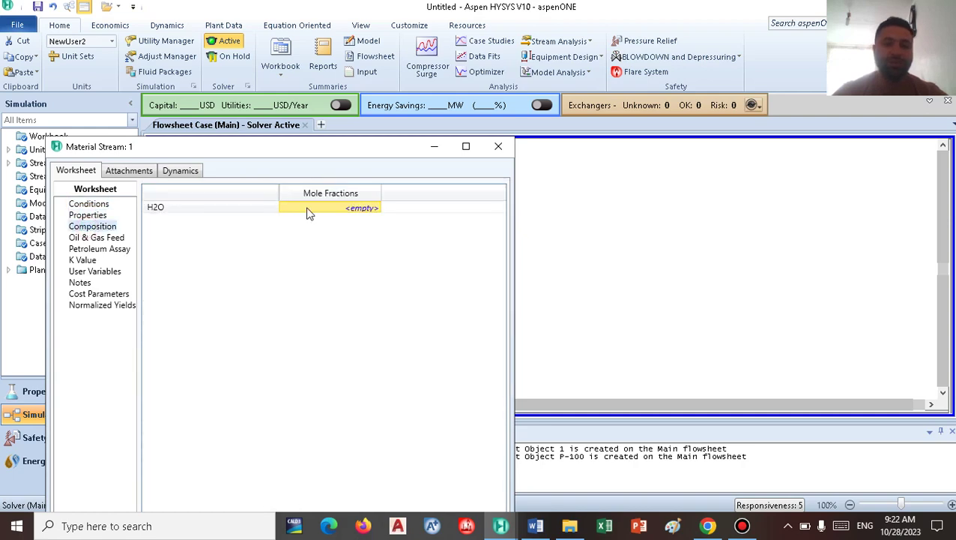
pyautogui.write('1')
pyautogui.press('Return')
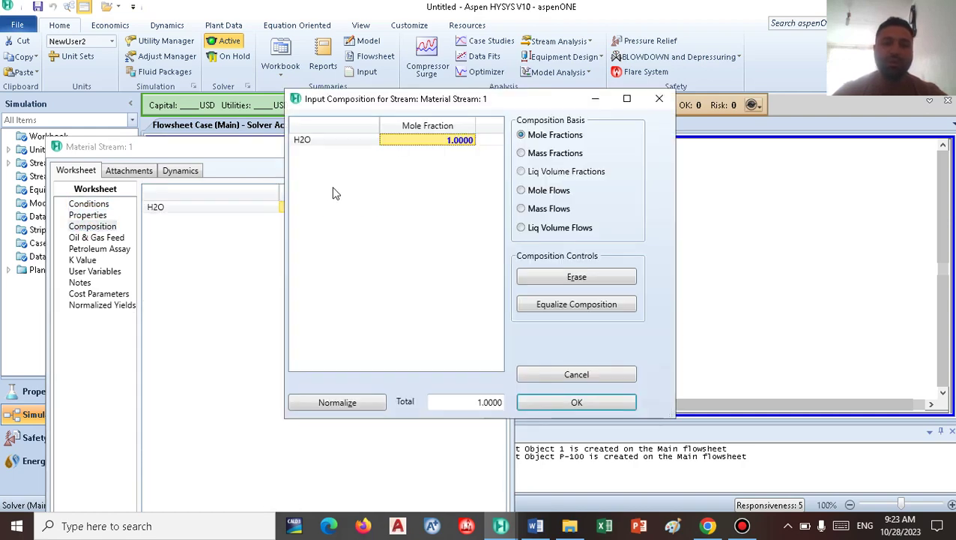
pyautogui.click(576, 403)
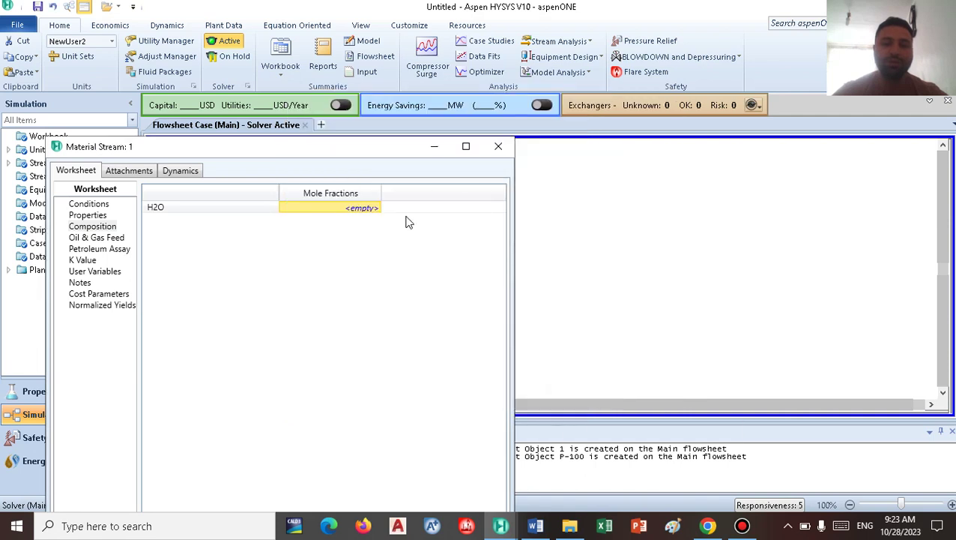
# Step: Close stream 1's worksheet and check the streams on the flowsheet
pyautogui.moveTo(332, 151); pyautogui.dragTo(342, 33)
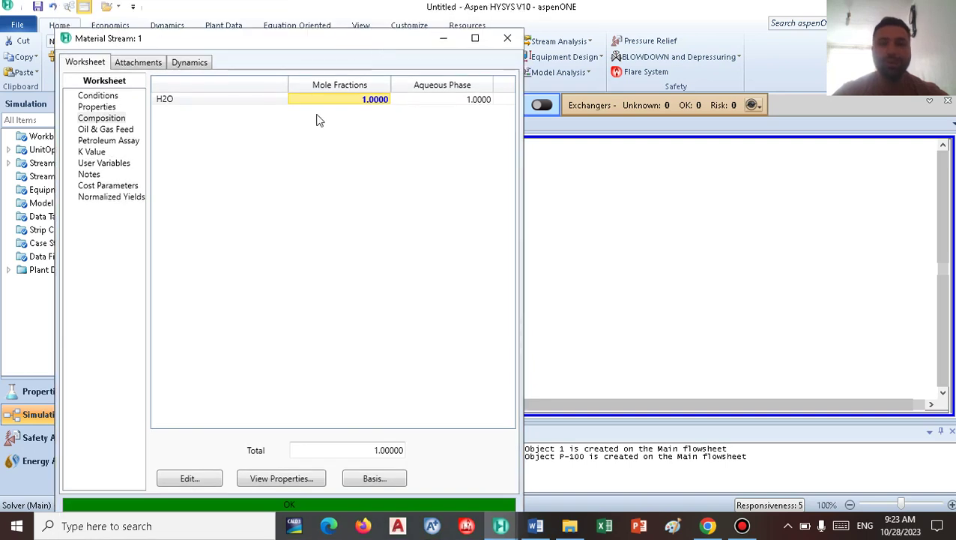
pyautogui.click(507, 40)
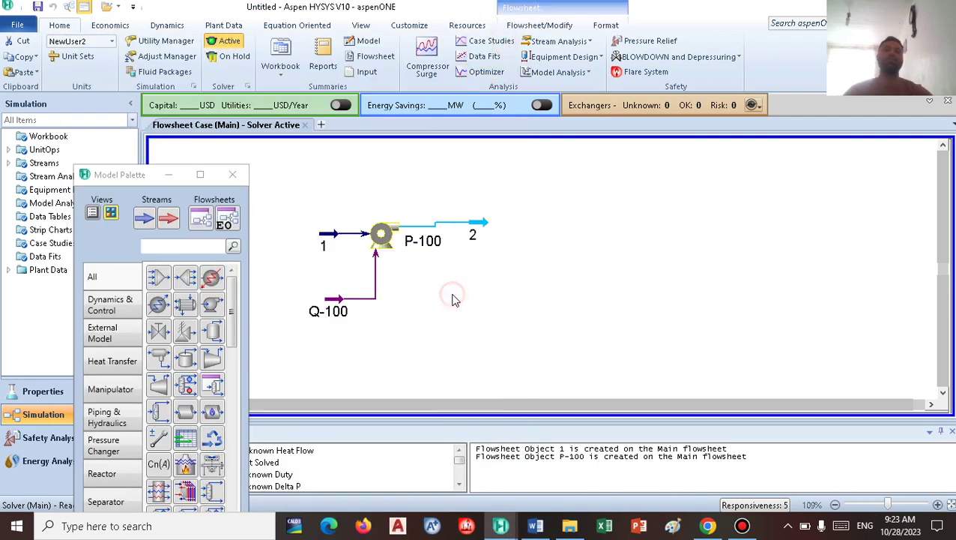
pyautogui.moveTo(336, 238)
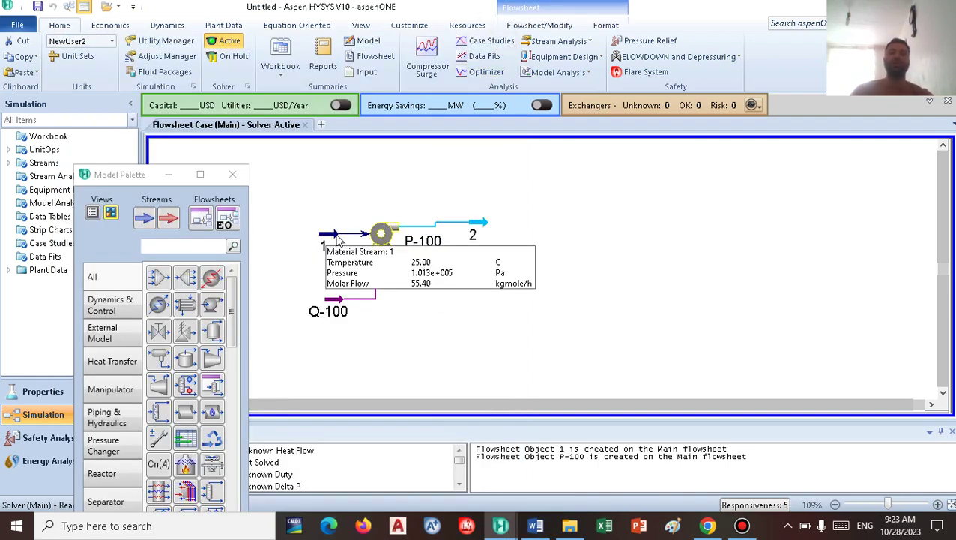
pyautogui.click(484, 237)
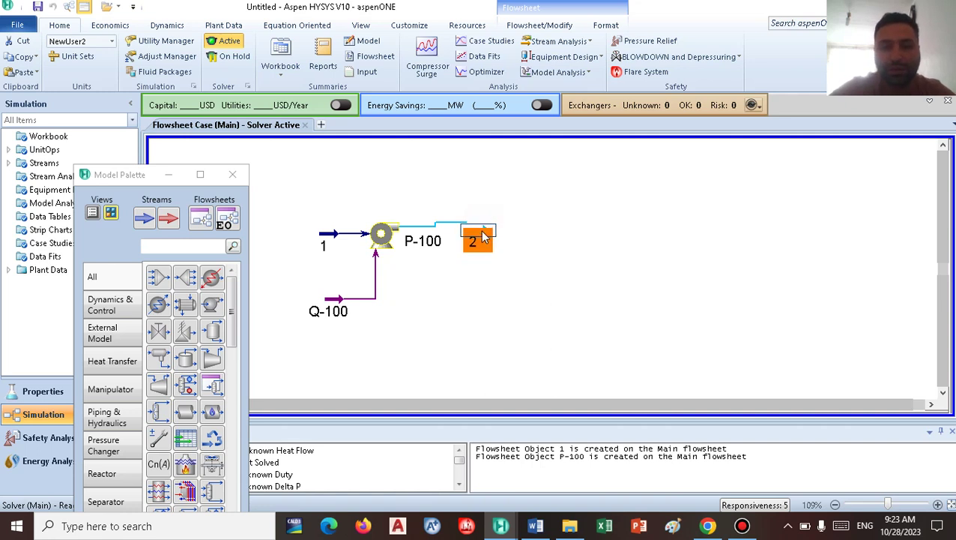
pyautogui.click(457, 295)
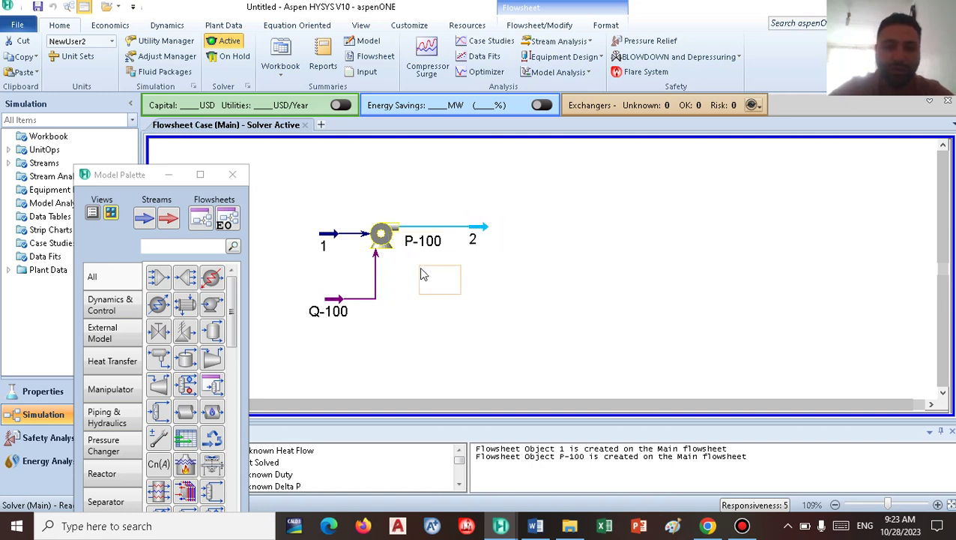
pyautogui.moveTo(380, 236)
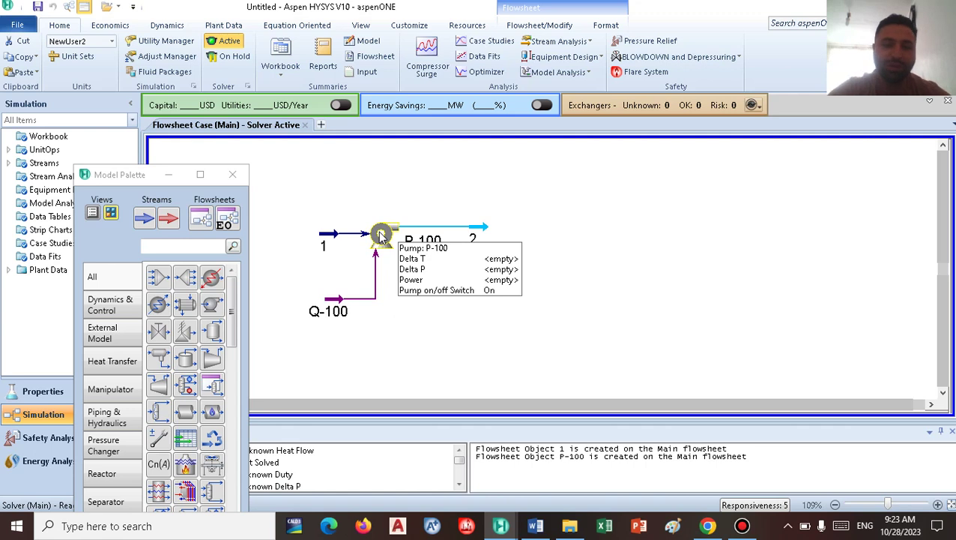
# Step: Set outlet stream 2's pressure to 4 atm so P-100 solves at 3.040 bar Delta P
pyautogui.doubleClick(485, 228)
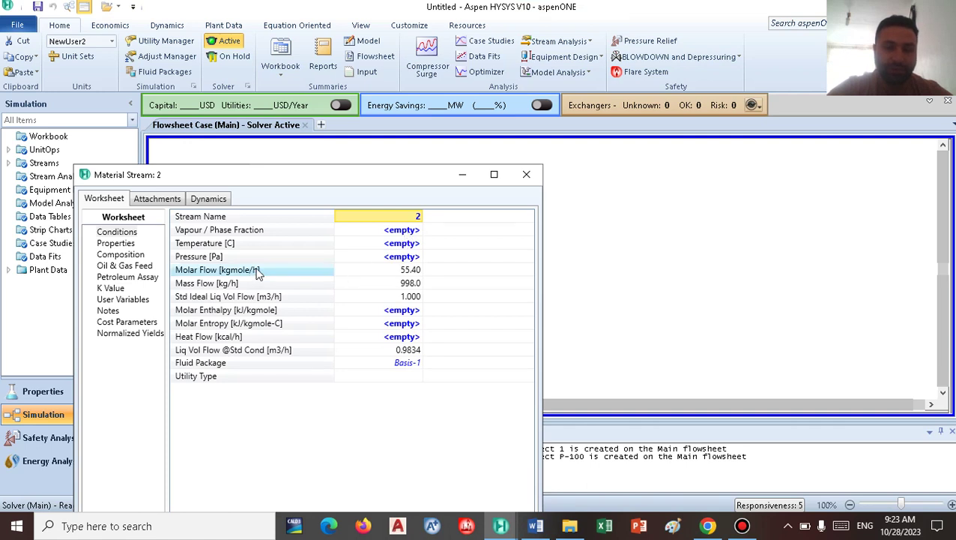
pyautogui.click(407, 258)
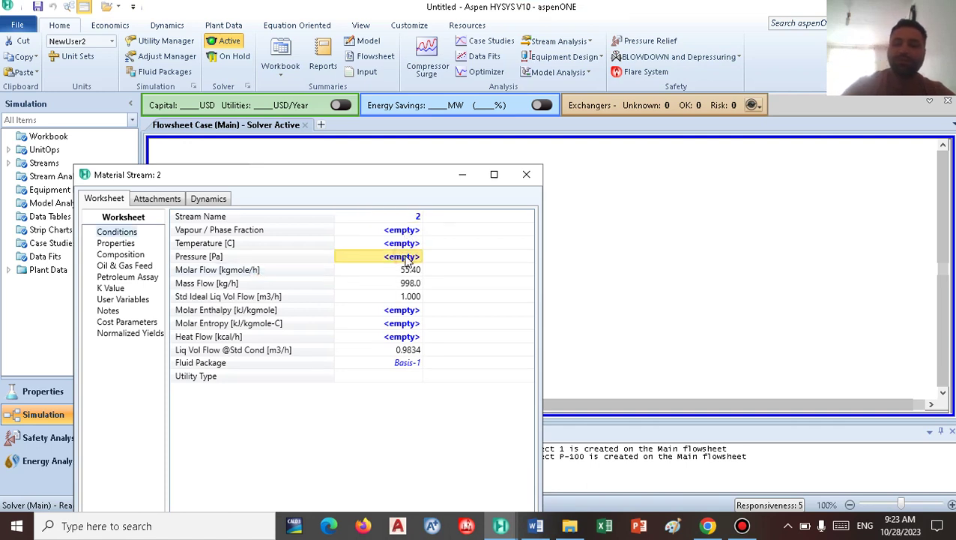
pyautogui.write('4')
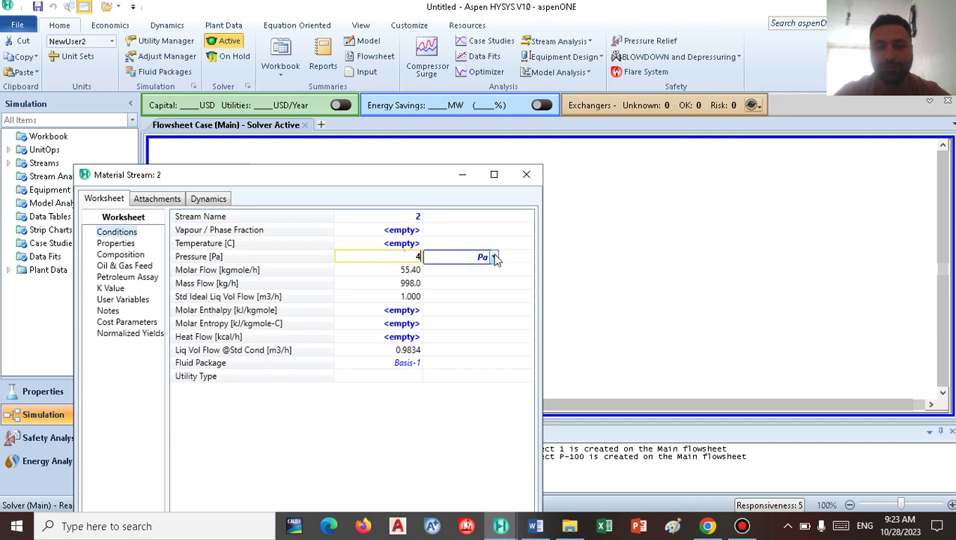
pyautogui.click(493, 256)
pyautogui.scroll(1, 455, 318)
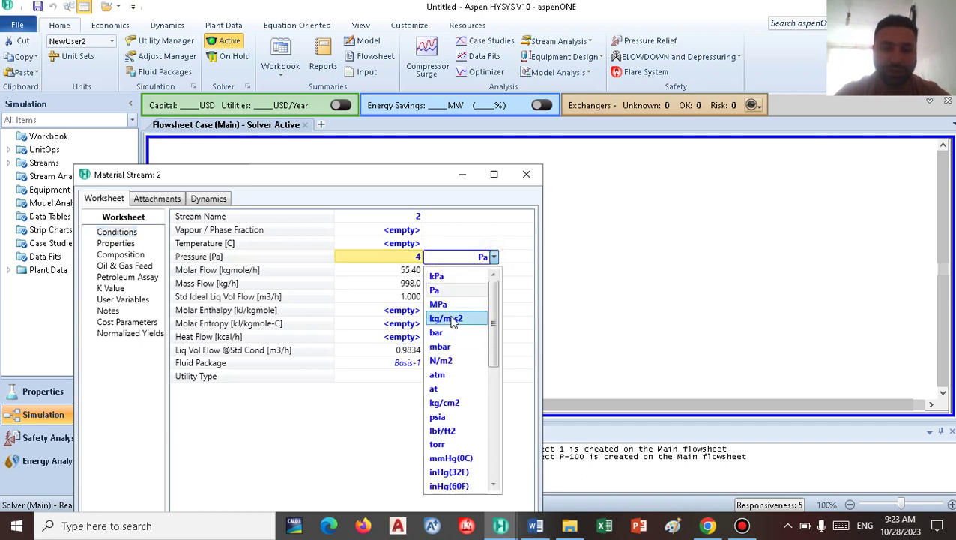
pyautogui.click(444, 374)
pyautogui.moveTo(398, 173); pyautogui.dragTo(411, 106)
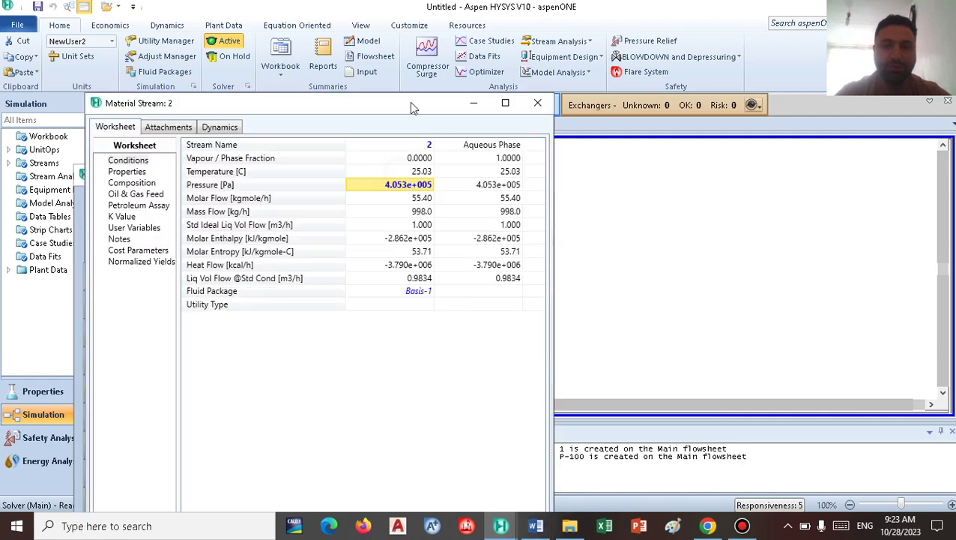
pyautogui.click(534, 102)
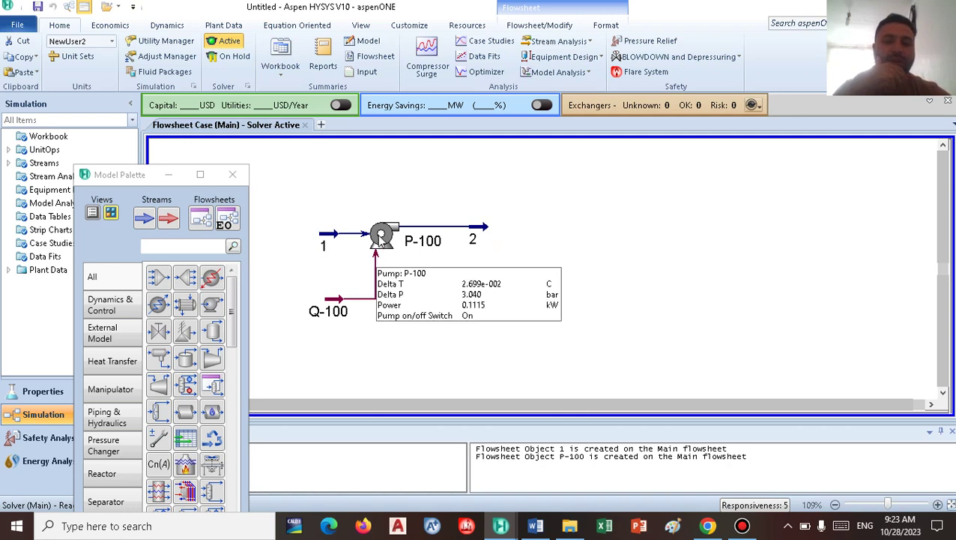
# Step: Check pump P-100's Rating NPSH page showing 9.943 m NPSH available, then close it
pyautogui.moveTo(327, 240)
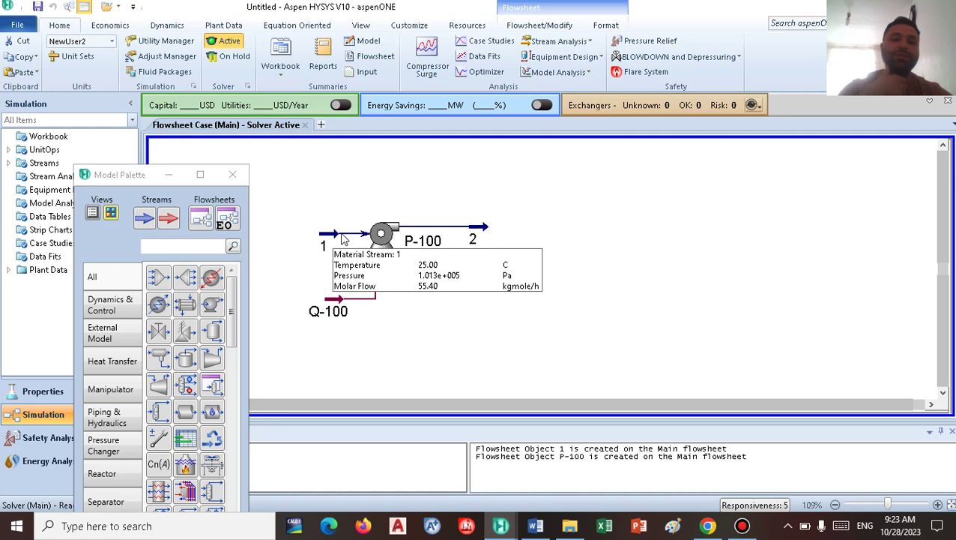
pyautogui.moveTo(489, 230)
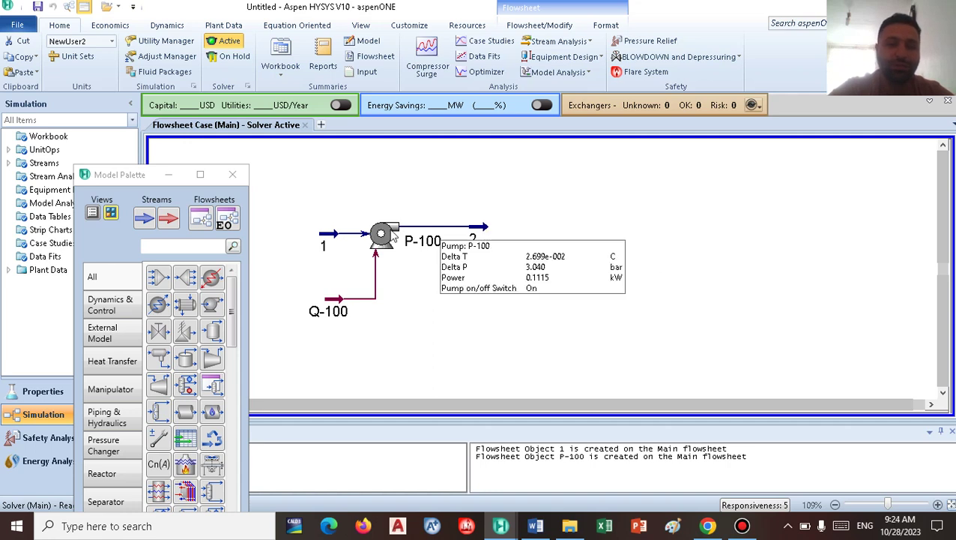
pyautogui.moveTo(448, 304); pyautogui.dragTo(401, 254)
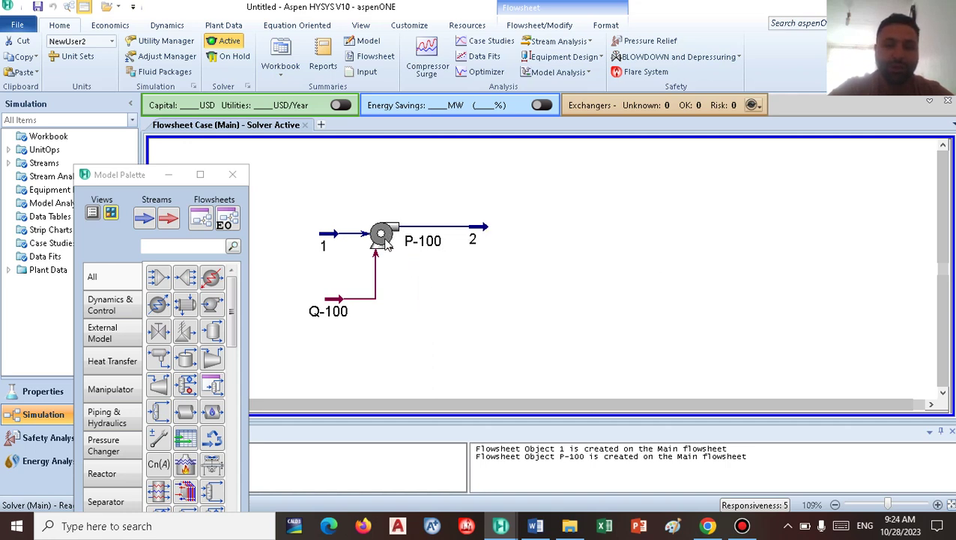
pyautogui.click(384, 245)
pyautogui.doubleClick(385, 245)
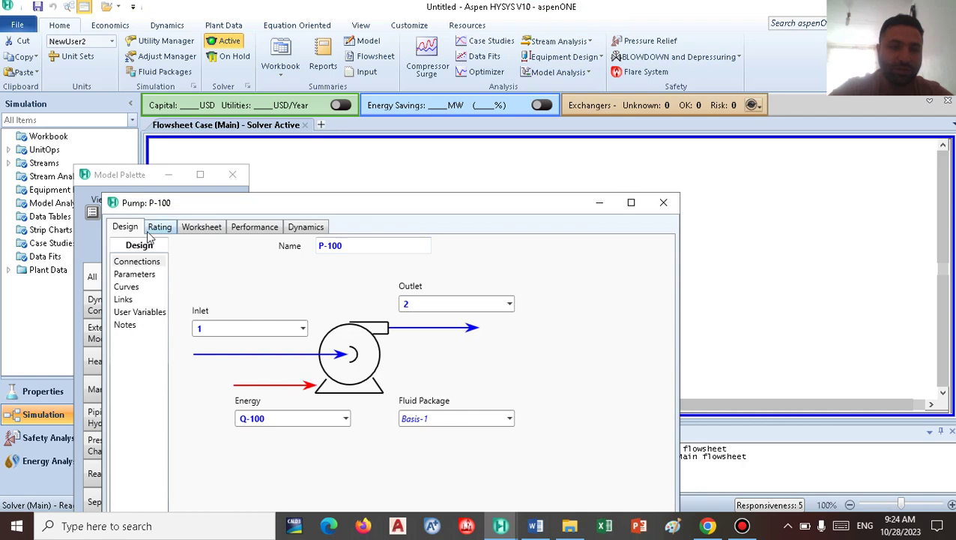
pyautogui.click(158, 228)
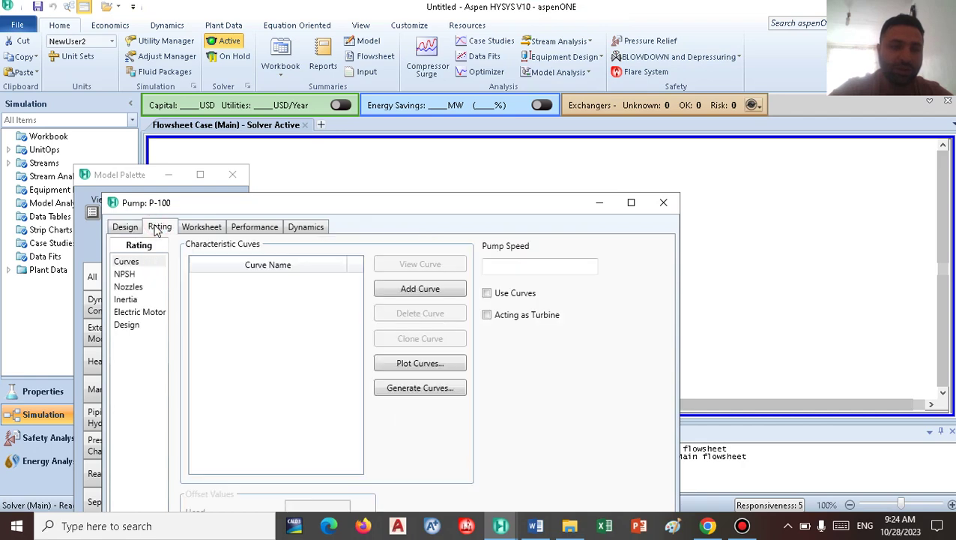
pyautogui.click(124, 274)
pyautogui.moveTo(254, 213); pyautogui.dragTo(233, 82)
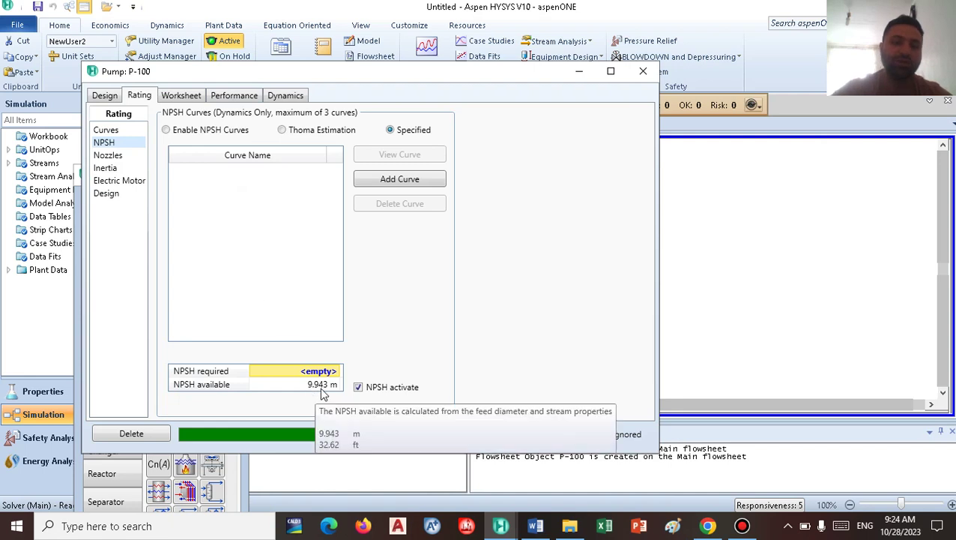
pyautogui.moveTo(318, 395)
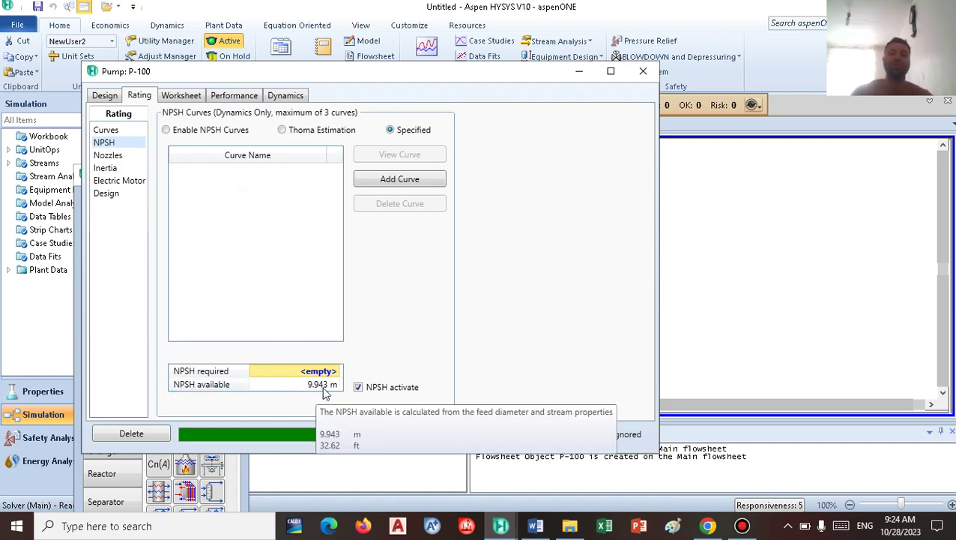
pyautogui.click(324, 390)
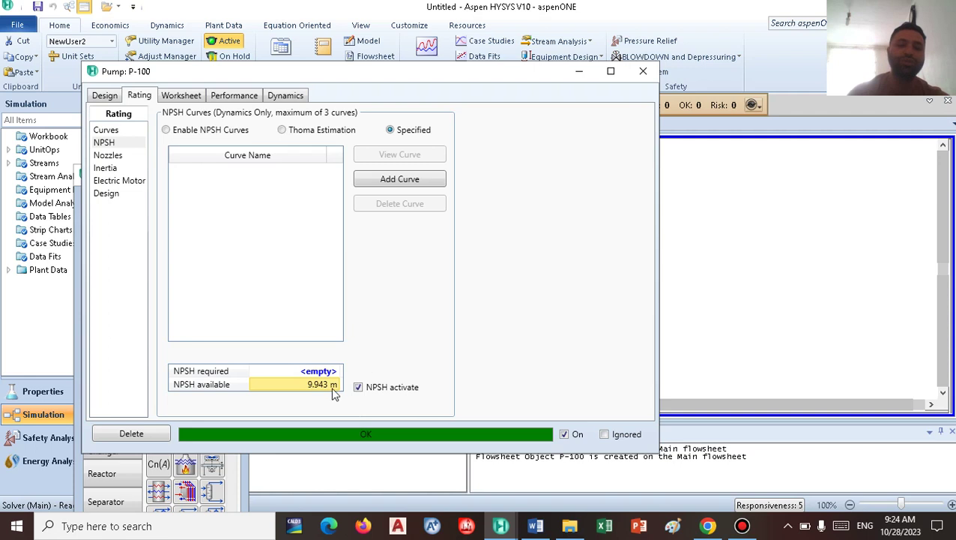
pyautogui.moveTo(330, 391)
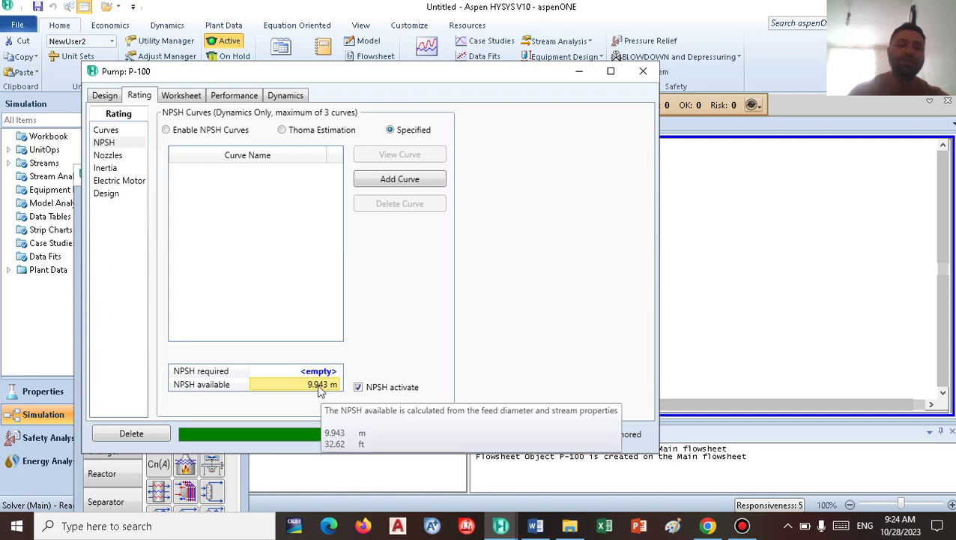
pyautogui.click(644, 71)
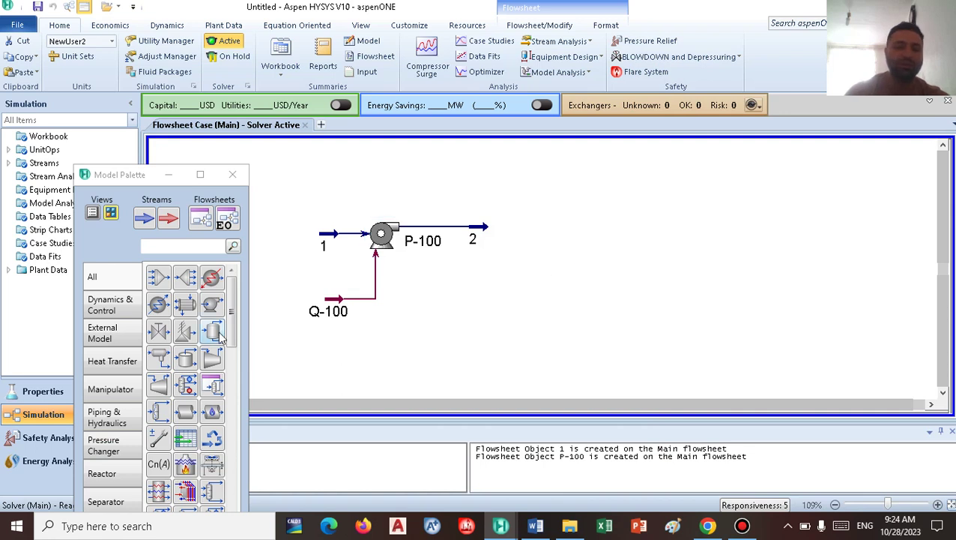
# Step: Add spreadsheet SPRDSHT-1 beside pump P-100 and show its empty cell grid
pyautogui.click(184, 442)
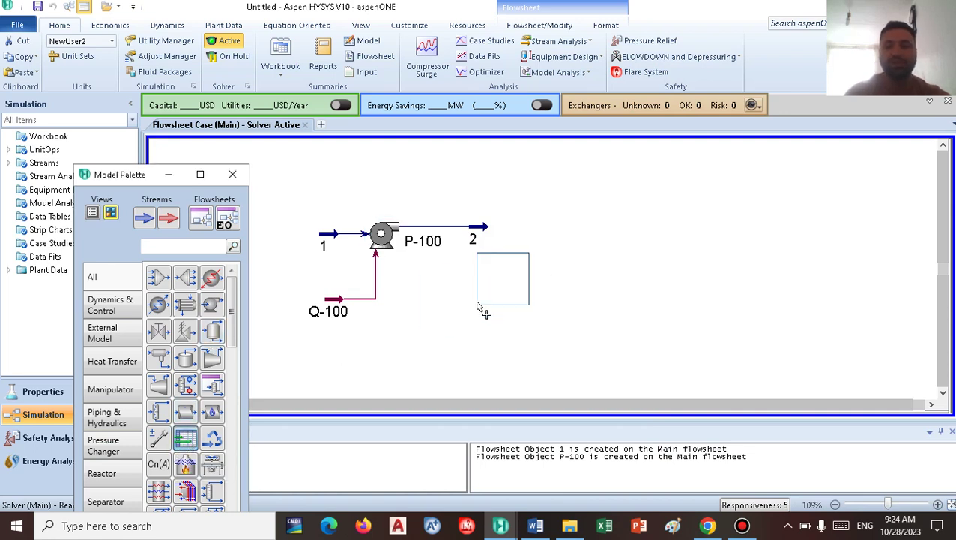
pyautogui.click(545, 285)
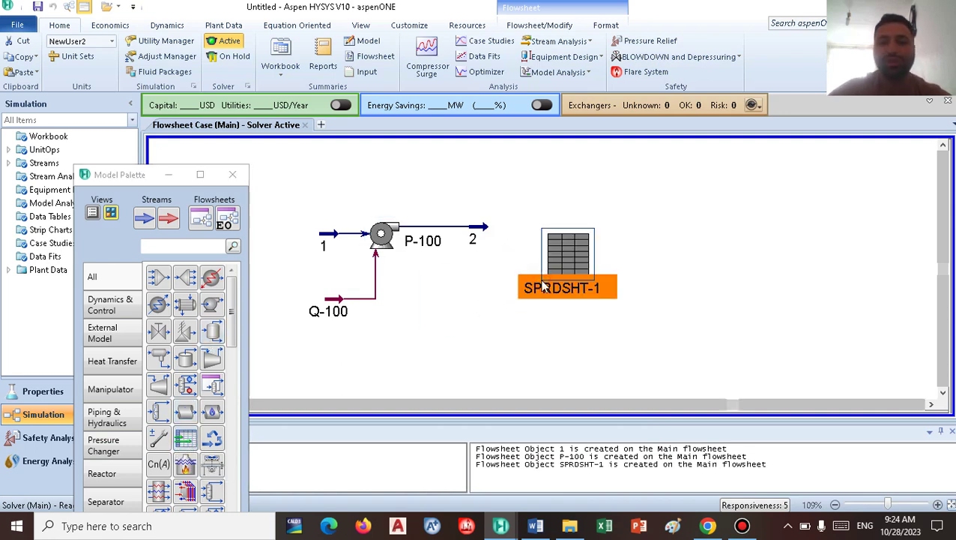
pyautogui.doubleClick(568, 239)
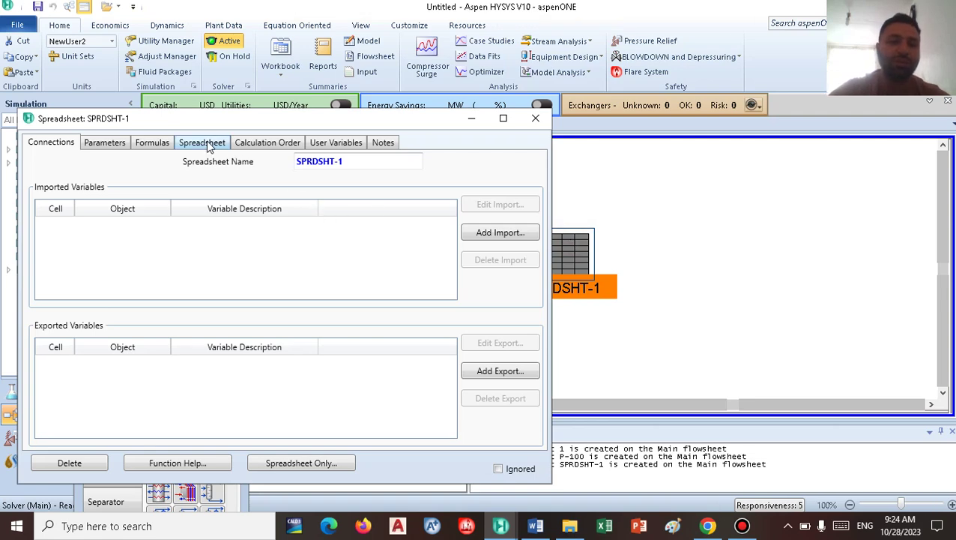
pyautogui.click(202, 142)
pyautogui.moveTo(205, 115); pyautogui.dragTo(651, 36)
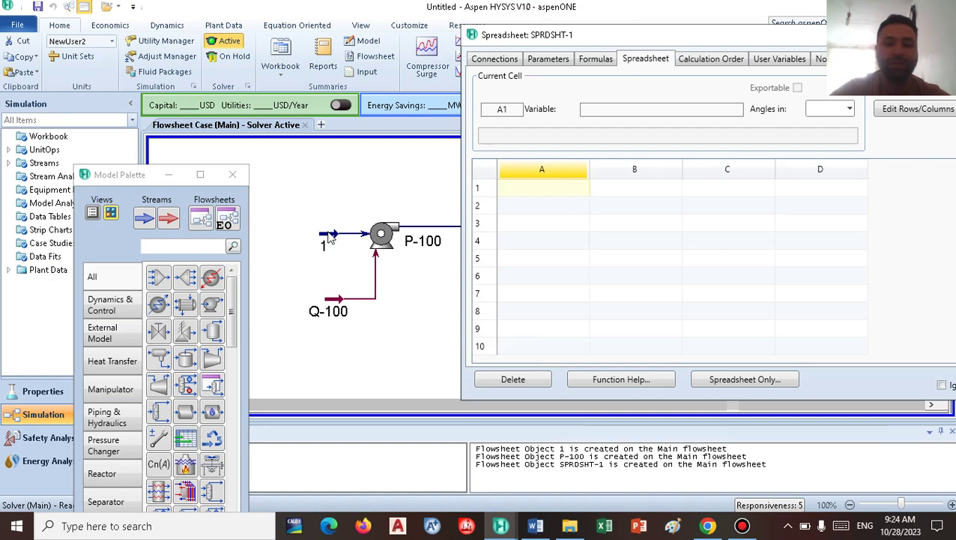
# Step: Check the NPSH-A formula in Word, then return to HYSYS and select feed stream 1
pyautogui.click(535, 526)
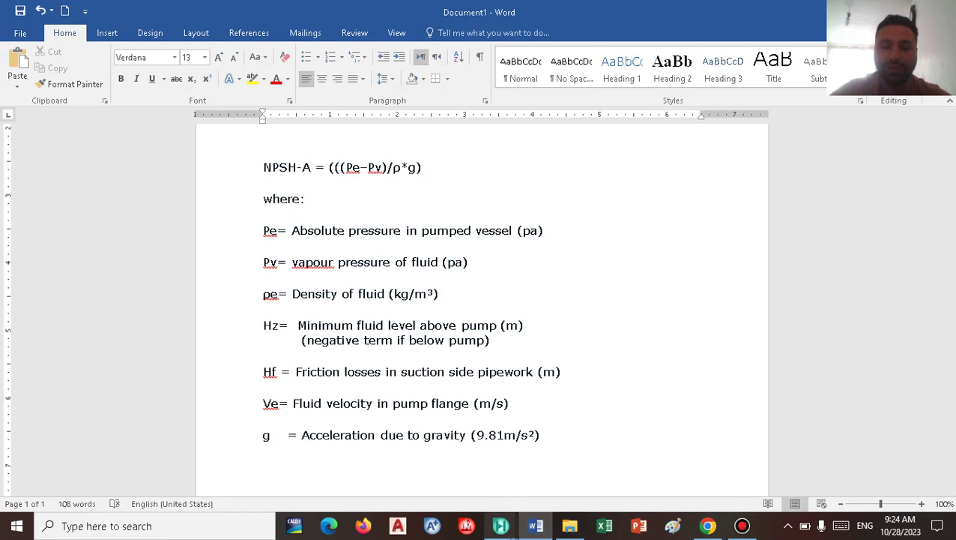
pyautogui.moveTo(501, 526)
pyautogui.click(415, 472)
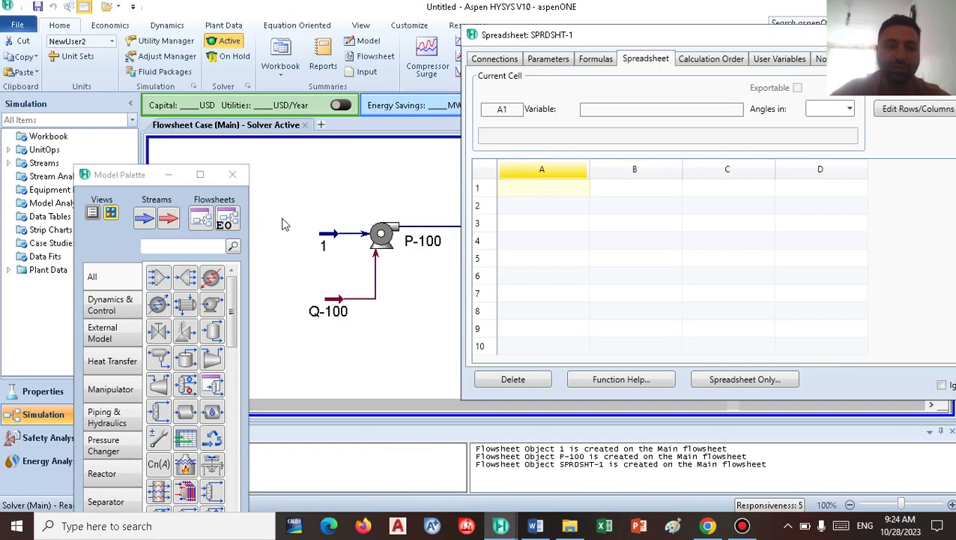
pyautogui.click(334, 240)
# Step: Link stream 1's pressure, 1.013e+005 Pa, into SPRDSHT-1 cell A1, then show the stream's full property list
pyautogui.doubleClick(332, 239)
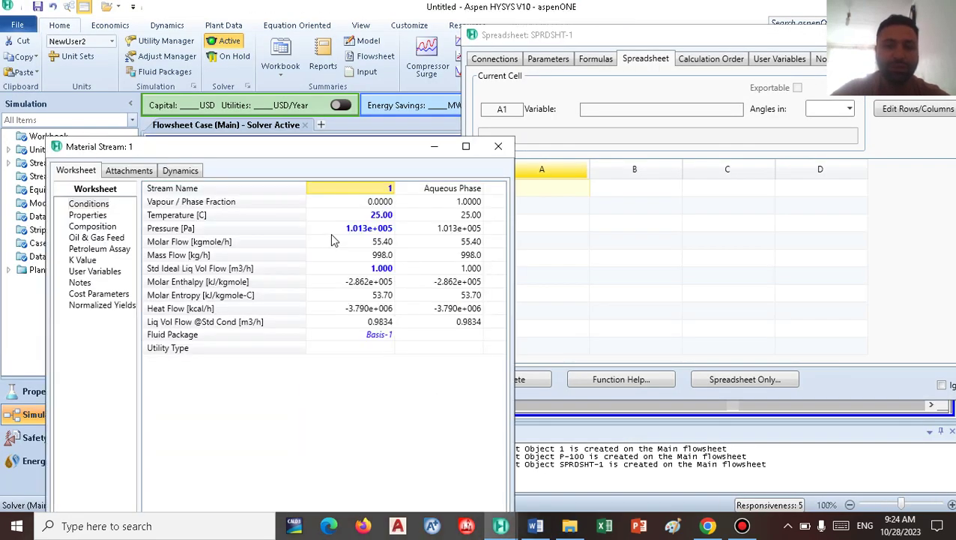
pyautogui.click(362, 229)
pyautogui.rightClick(362, 229)
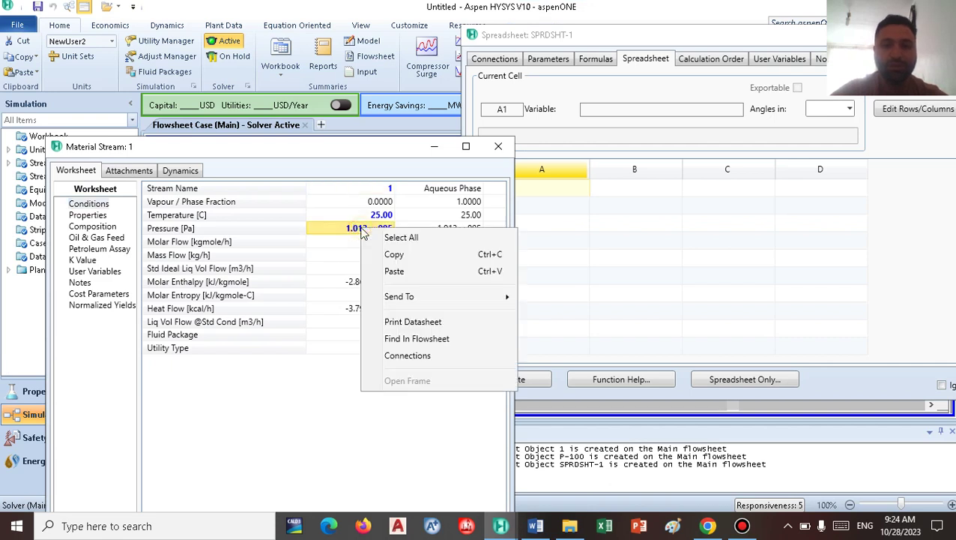
pyautogui.click(395, 257)
pyautogui.click(551, 187)
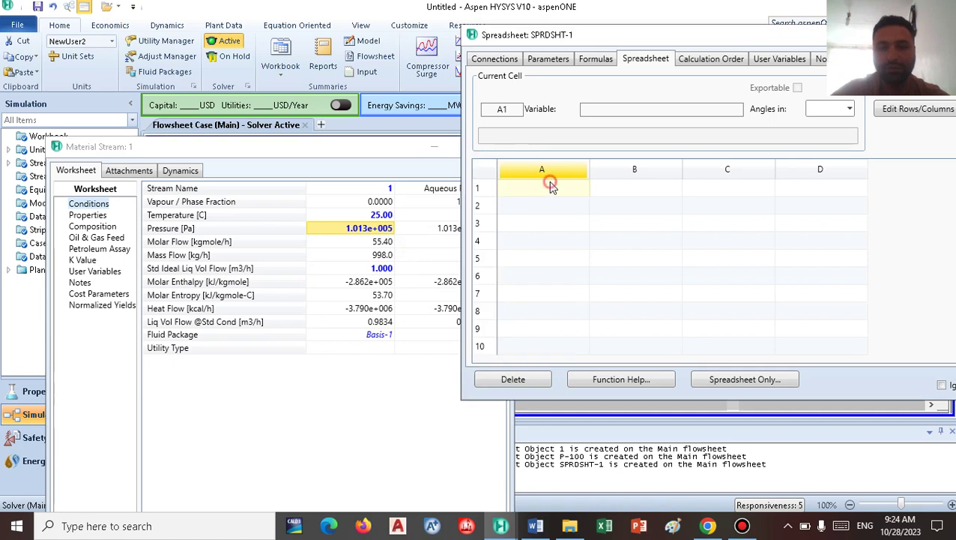
pyautogui.rightClick(552, 187)
pyautogui.click(583, 225)
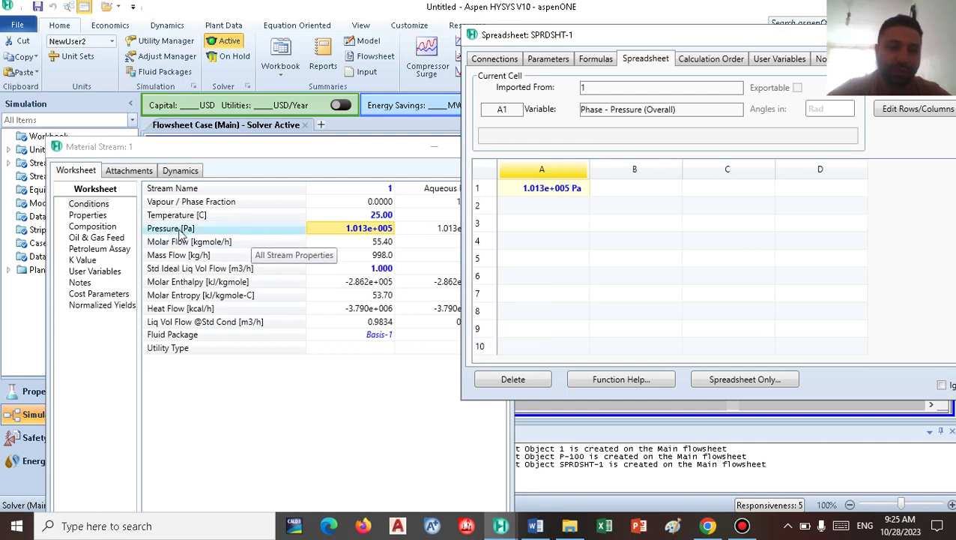
pyautogui.click(89, 215)
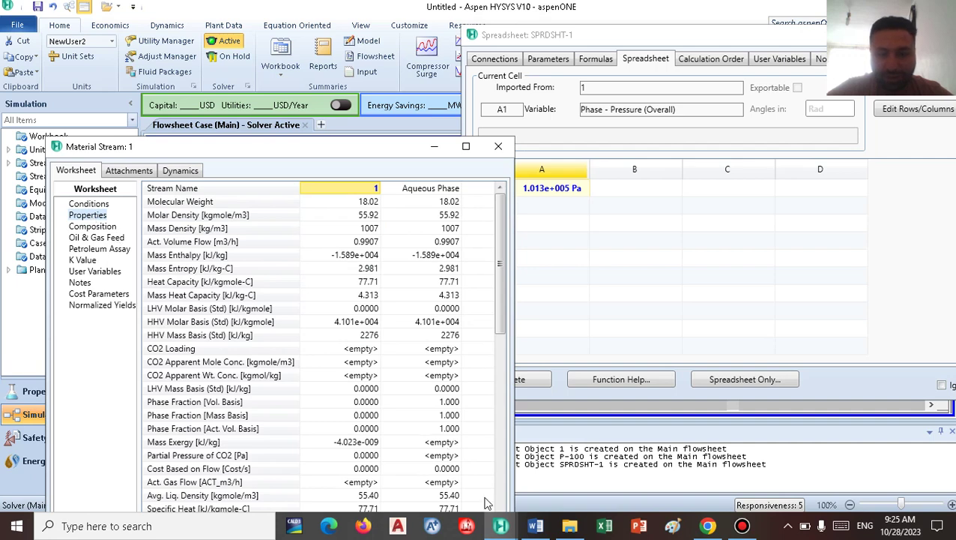
pyautogui.click(535, 526)
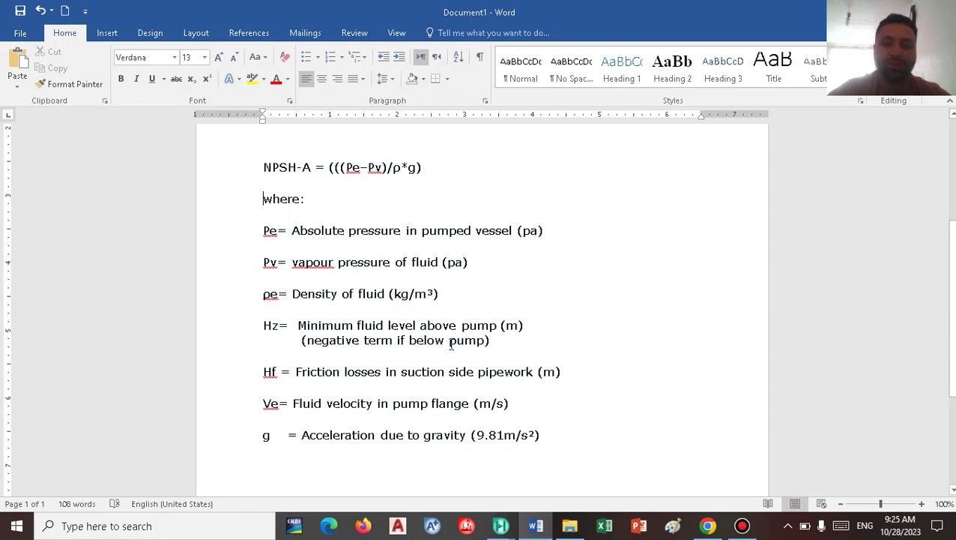
# Step: Return to HYSYS and maximize stream 1's worksheet showing its full property list
pyautogui.moveTo(501, 526)
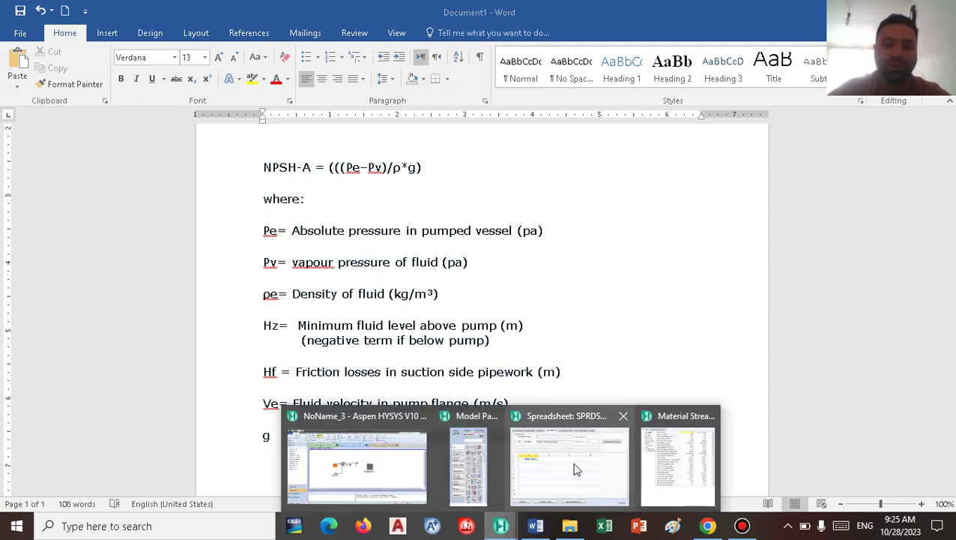
pyautogui.click(372, 457)
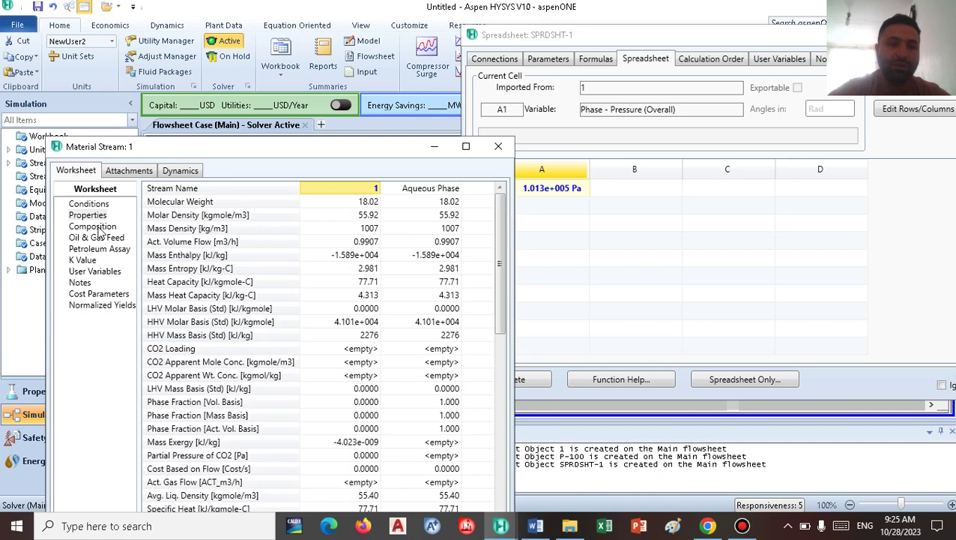
pyautogui.click(464, 146)
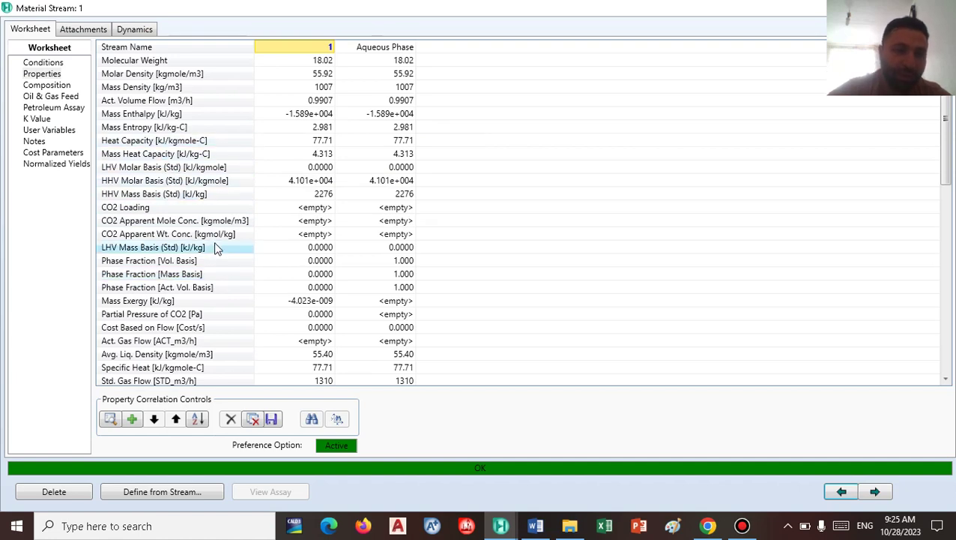
# Step: Copy stream 1's Bubble Point Pressure value, 3110 Pa
pyautogui.scroll(-2, 215, 248)
pyautogui.scroll(-3, 216, 248)
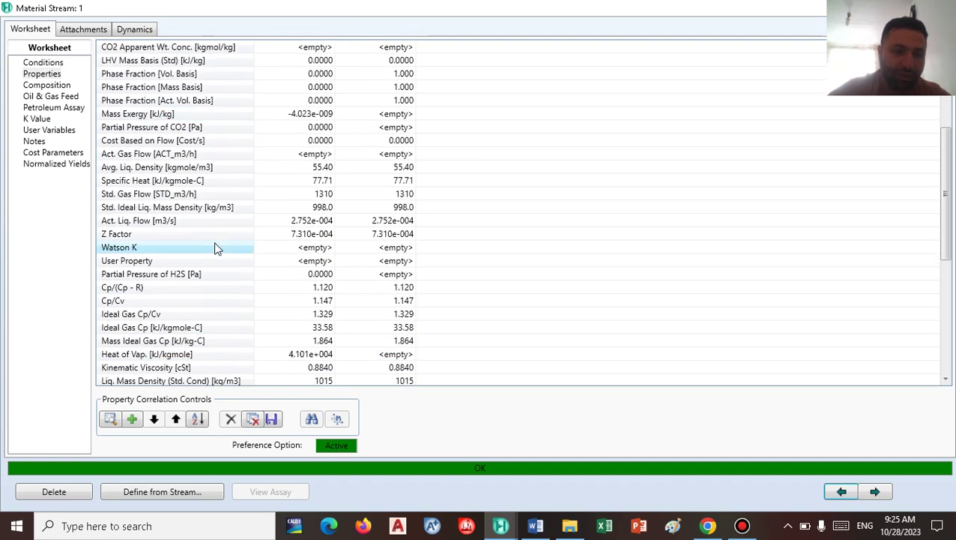
pyautogui.scroll(-4, 216, 248)
pyautogui.scroll(-2, 216, 248)
pyautogui.scroll(-1, 216, 249)
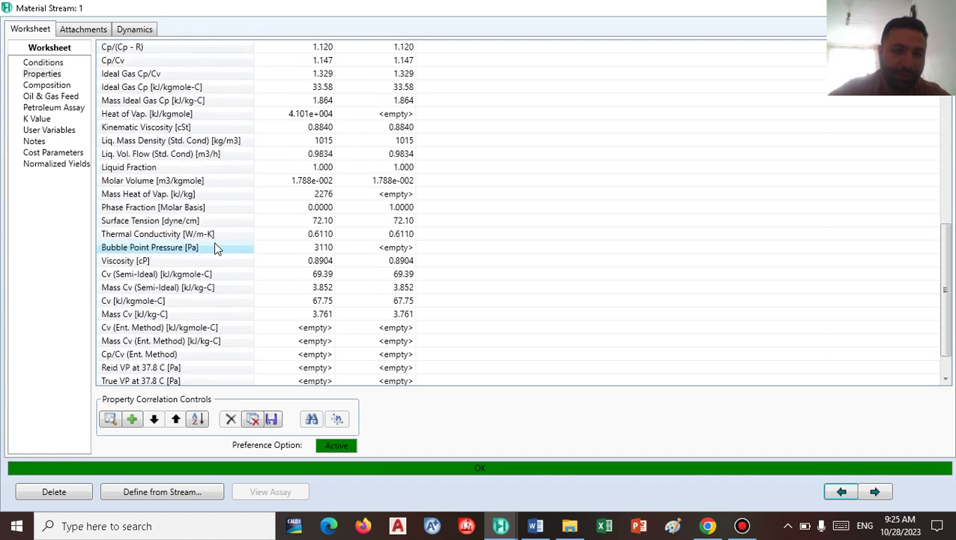
pyautogui.scroll(-1, 215, 248)
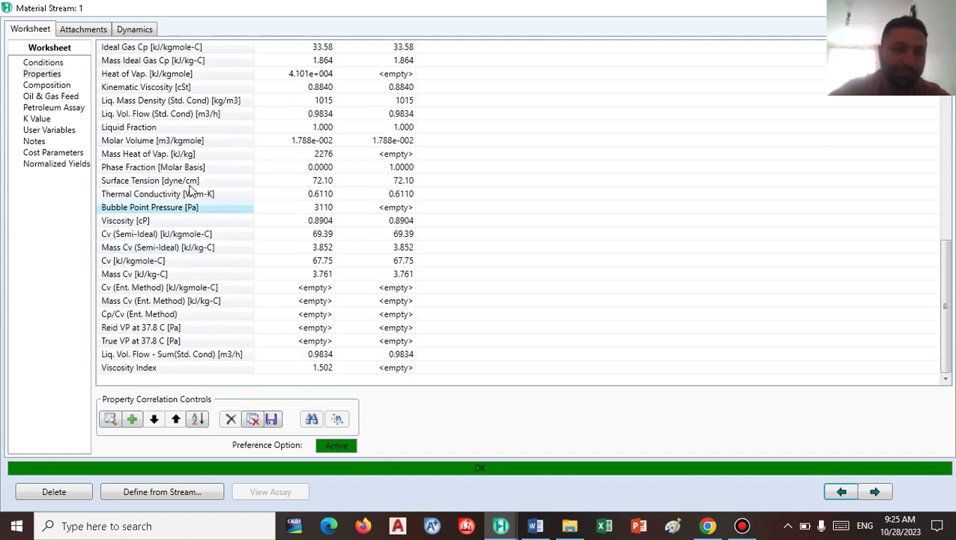
pyautogui.click(308, 210)
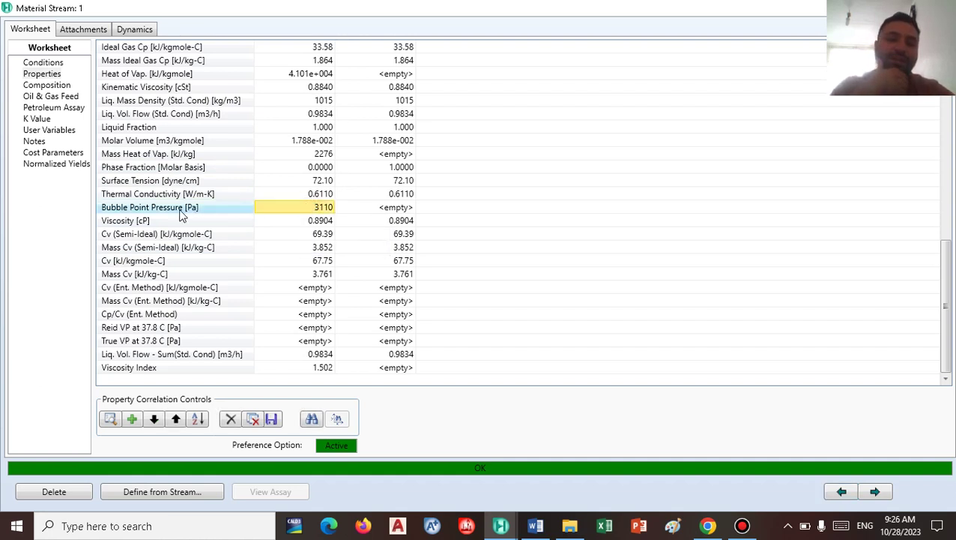
pyautogui.rightClick(317, 208)
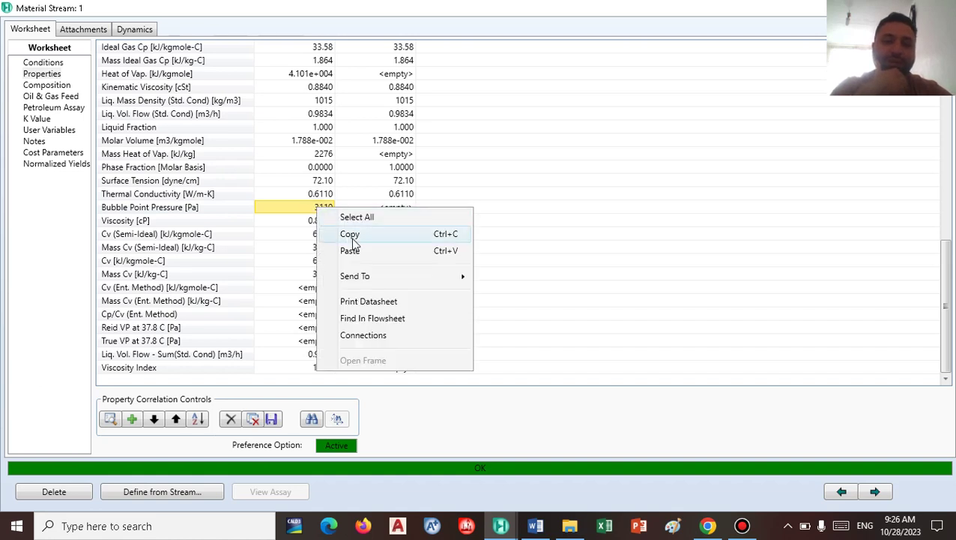
pyautogui.click(352, 237)
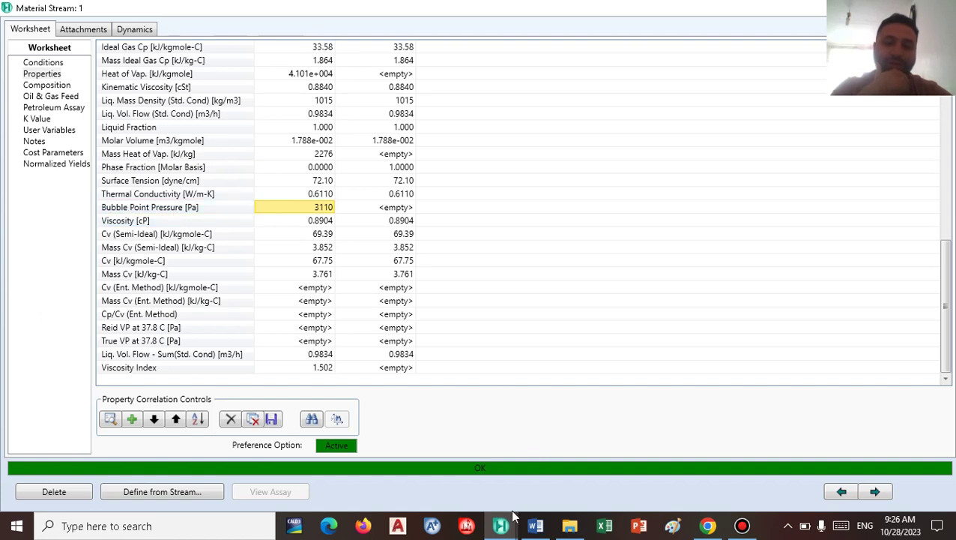
# Step: Paste the bubble point pressure as a linked value into SPRDSHT-1 cell A2
pyautogui.moveTo(502, 524)
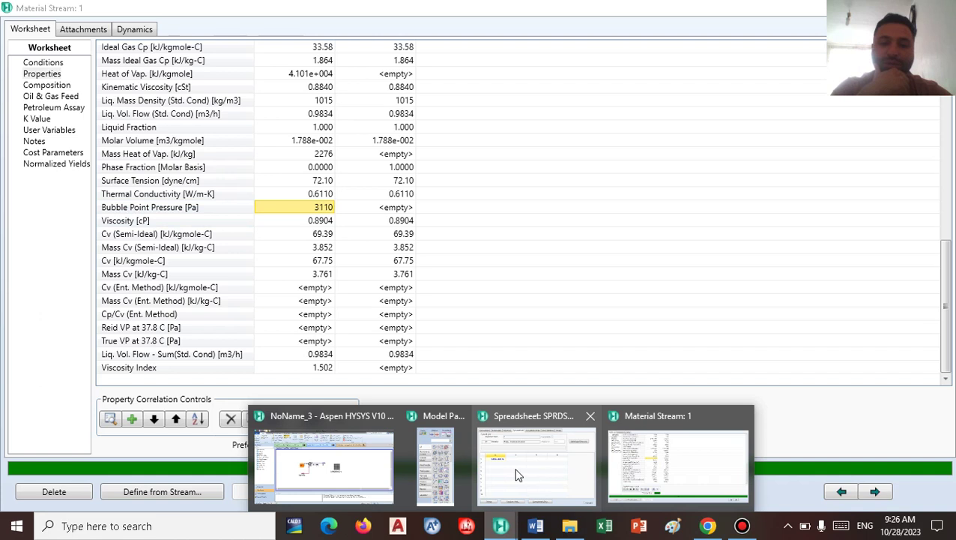
pyautogui.click(515, 467)
pyautogui.click(542, 212)
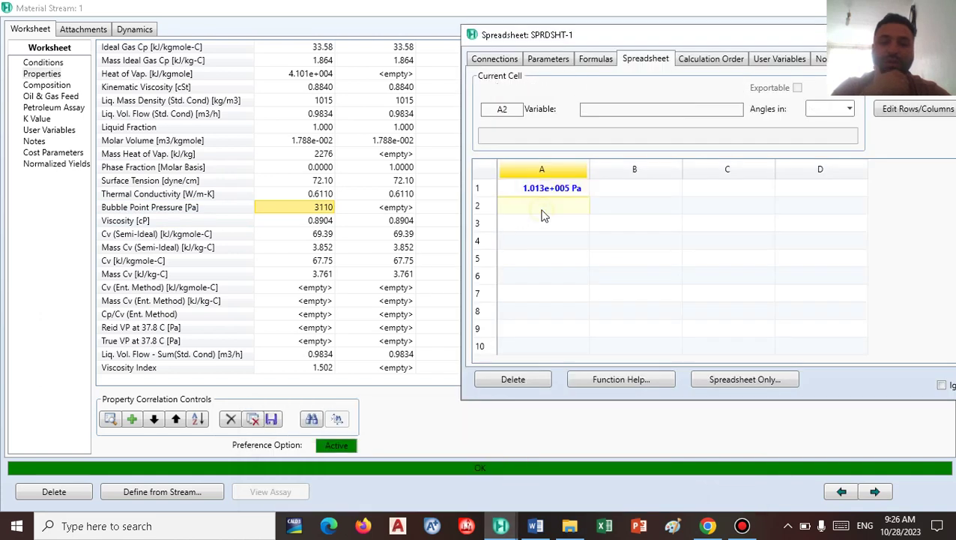
pyautogui.rightClick(542, 211)
pyautogui.click(583, 255)
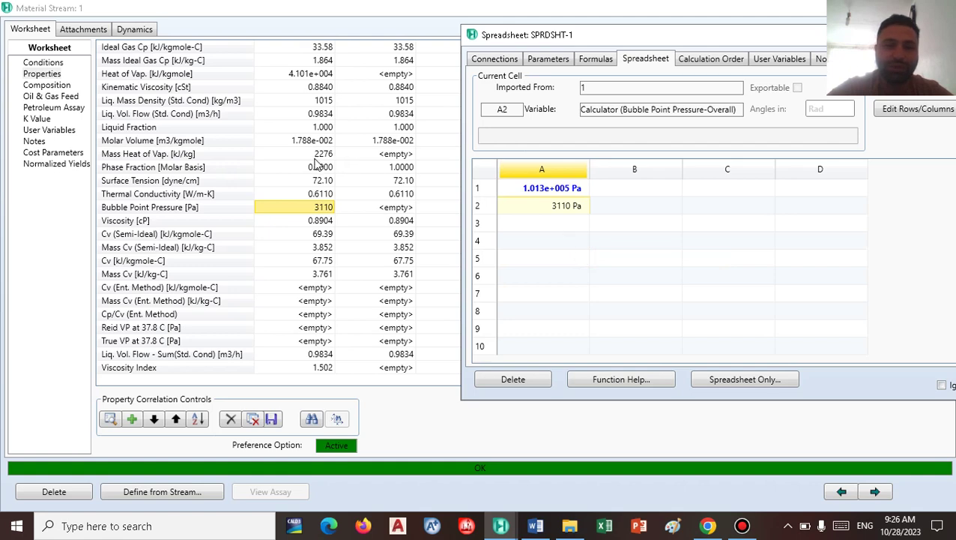
# Step: Review the NPSH-A formula in Word, highlighting the density symbol ρ and its unit kg/m³
pyautogui.click(535, 524)
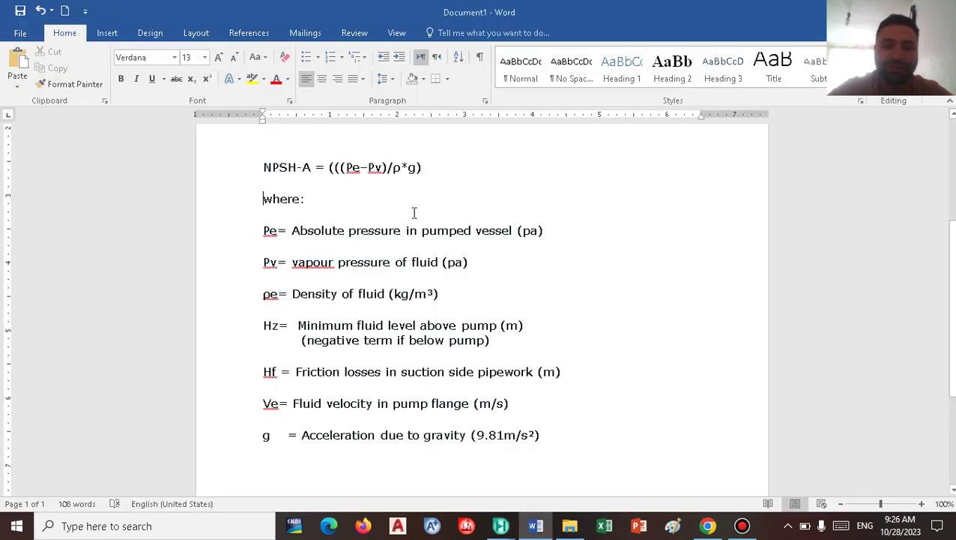
pyautogui.moveTo(393, 170)
pyautogui.mouseDown()
pyautogui.moveTo(382, 169)
pyautogui.moveTo(403, 172)
pyautogui.mouseUp()
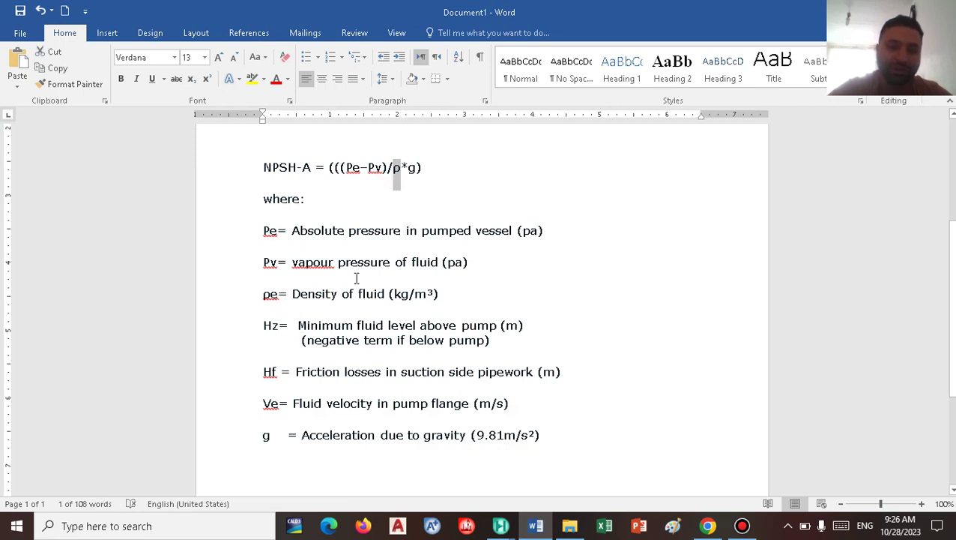
pyautogui.moveTo(392, 292); pyautogui.dragTo(431, 297)
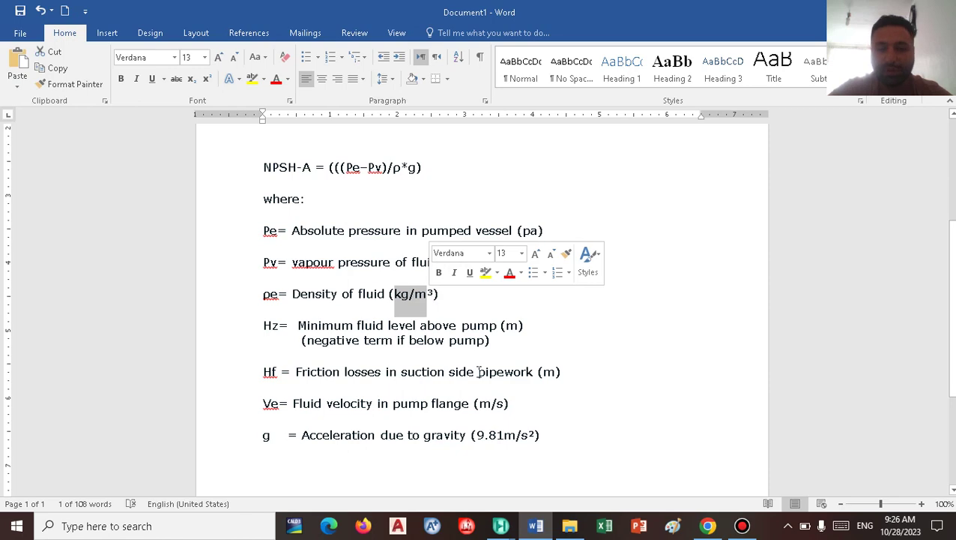
pyautogui.click(500, 525)
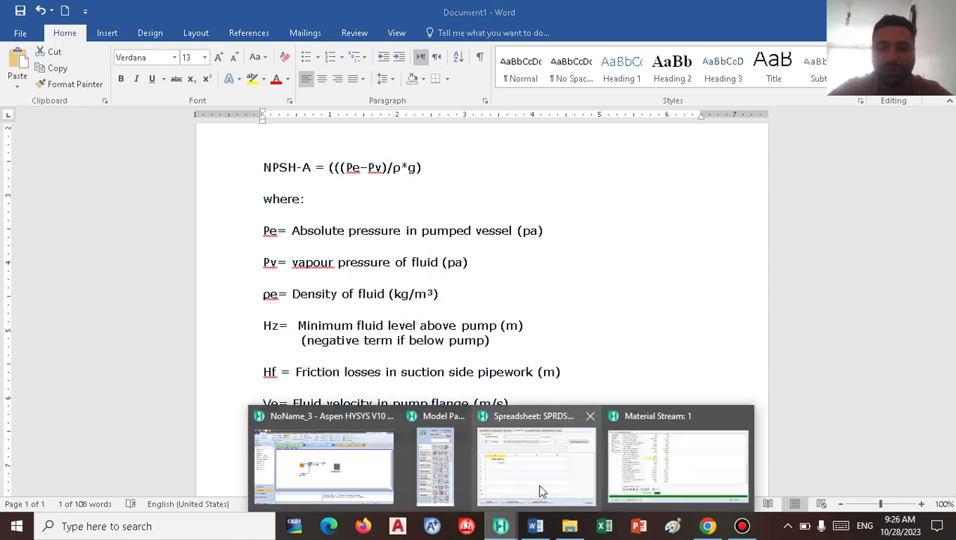
# Step: Copy stream 1's Mass Density value, 1007 kg/m3
pyautogui.click(624, 463)
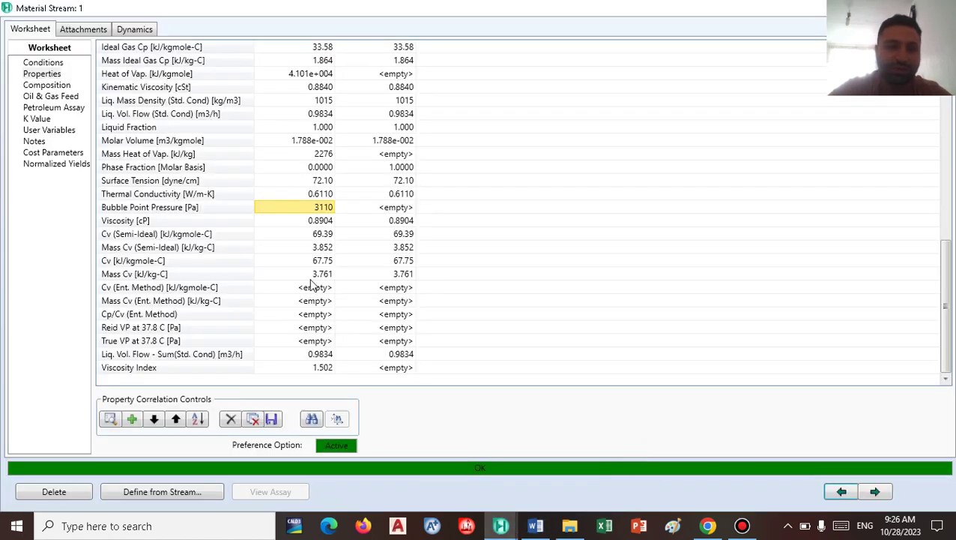
pyautogui.scroll(10, 241, 240)
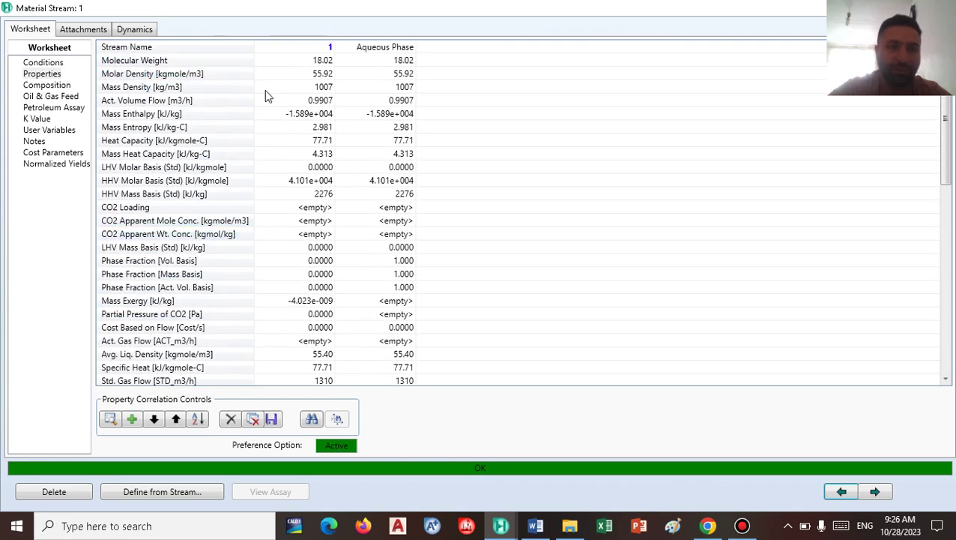
pyautogui.click(265, 90)
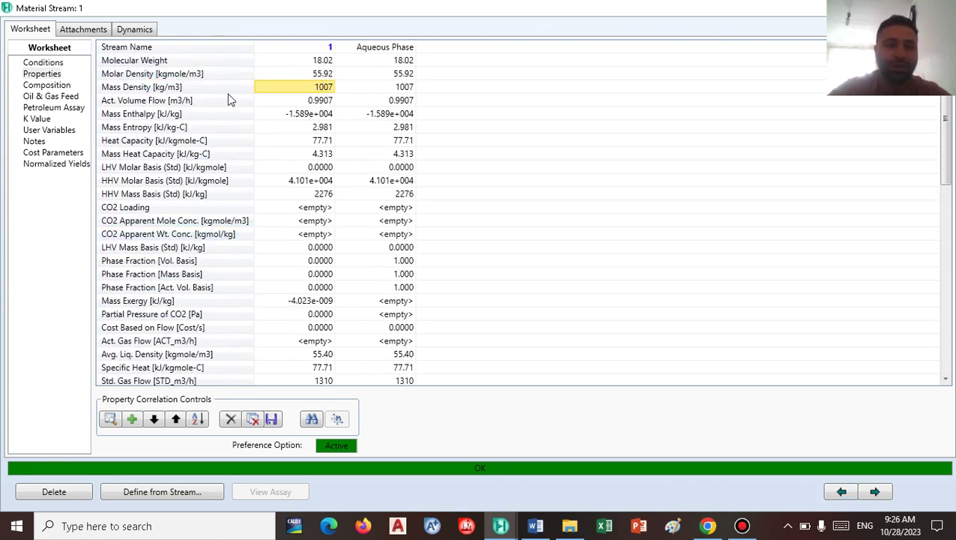
pyautogui.rightClick(326, 90)
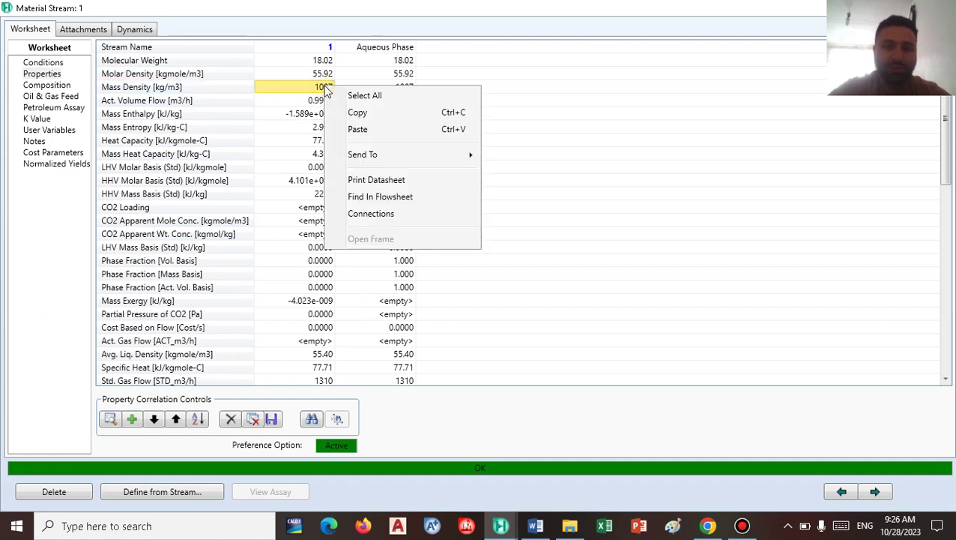
pyautogui.click(356, 114)
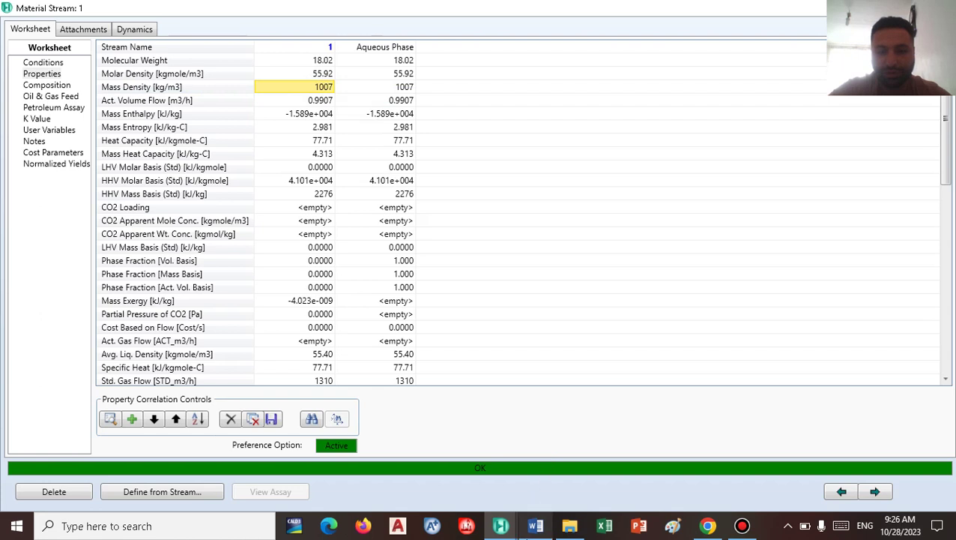
# Step: Paste the mass density as a link into SPRDSHT-1 cell A3 and select A4
pyautogui.moveTo(502, 528)
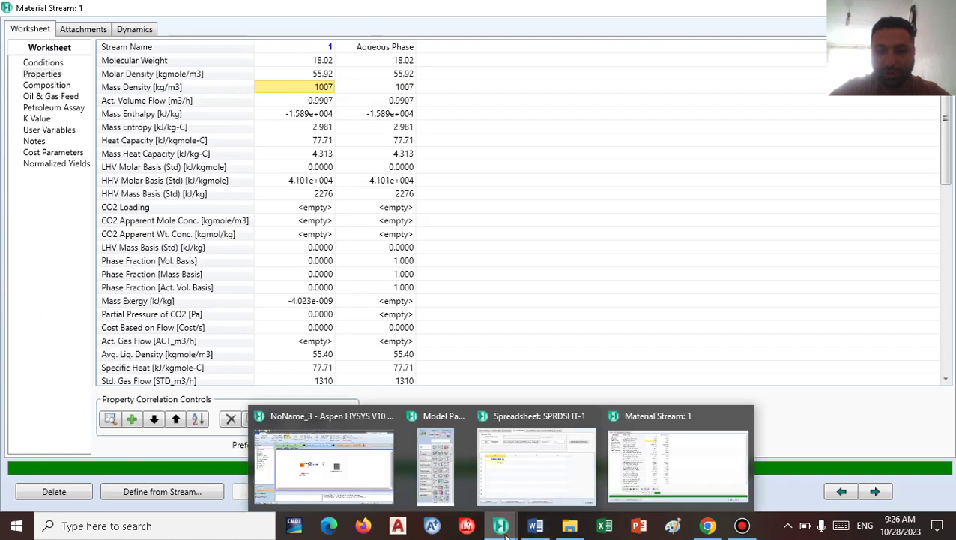
pyautogui.click(513, 476)
pyautogui.click(541, 227)
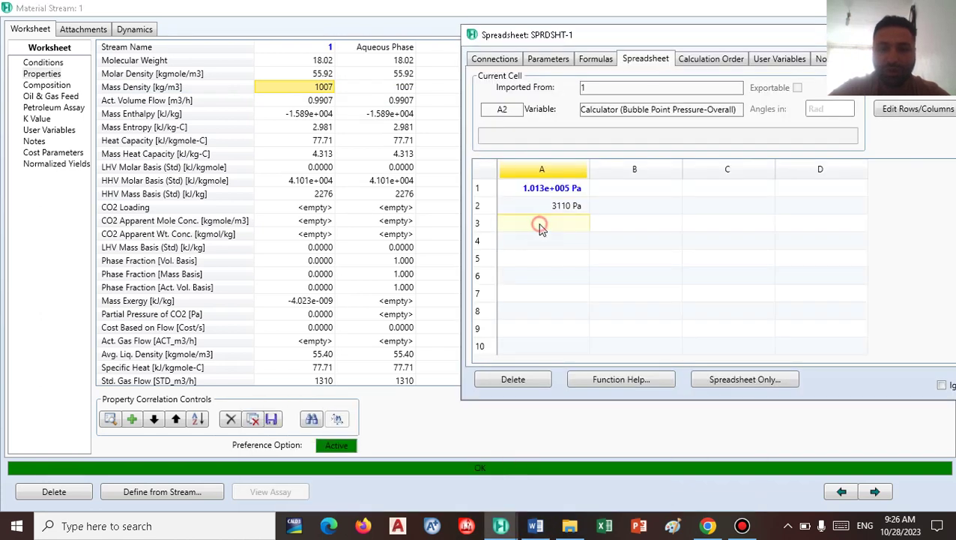
pyautogui.rightClick(541, 226)
pyautogui.click(587, 273)
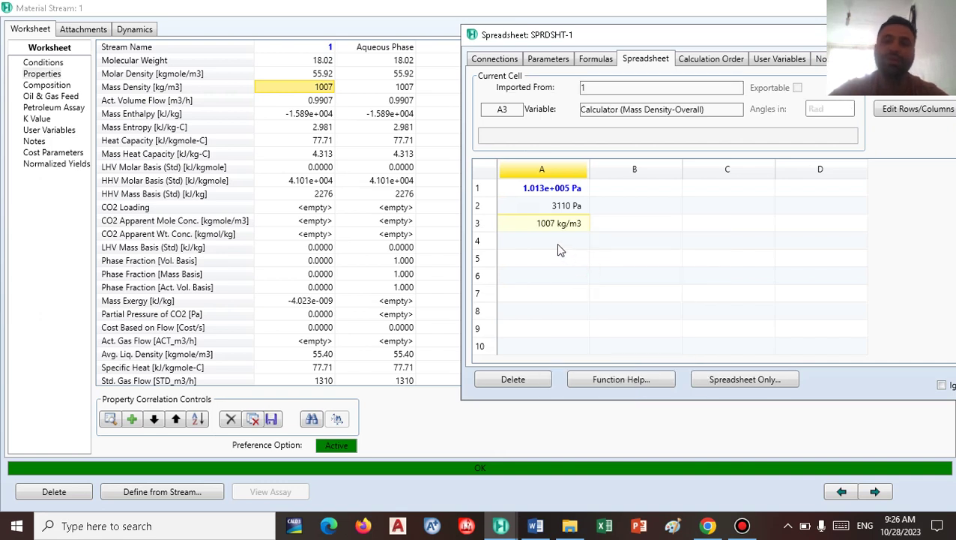
pyautogui.click(558, 245)
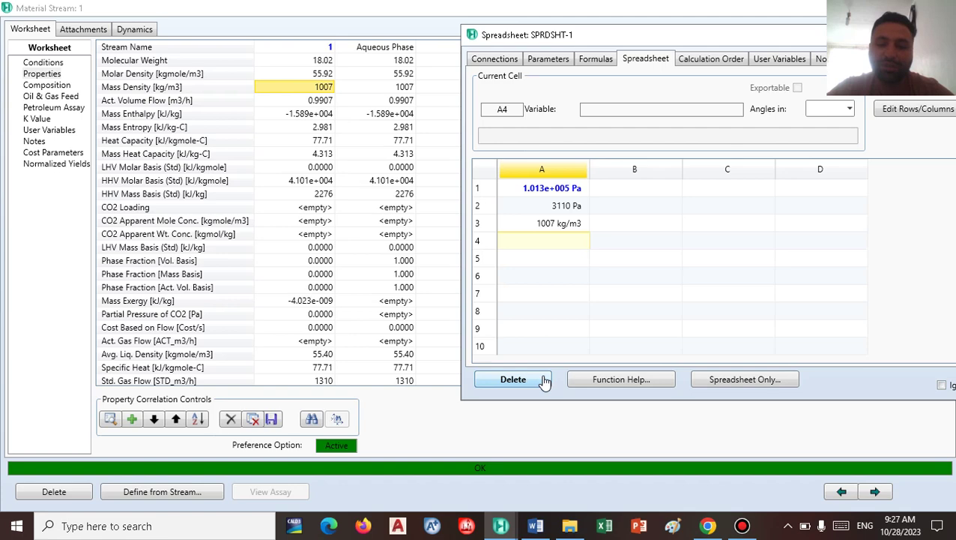
pyautogui.click(535, 526)
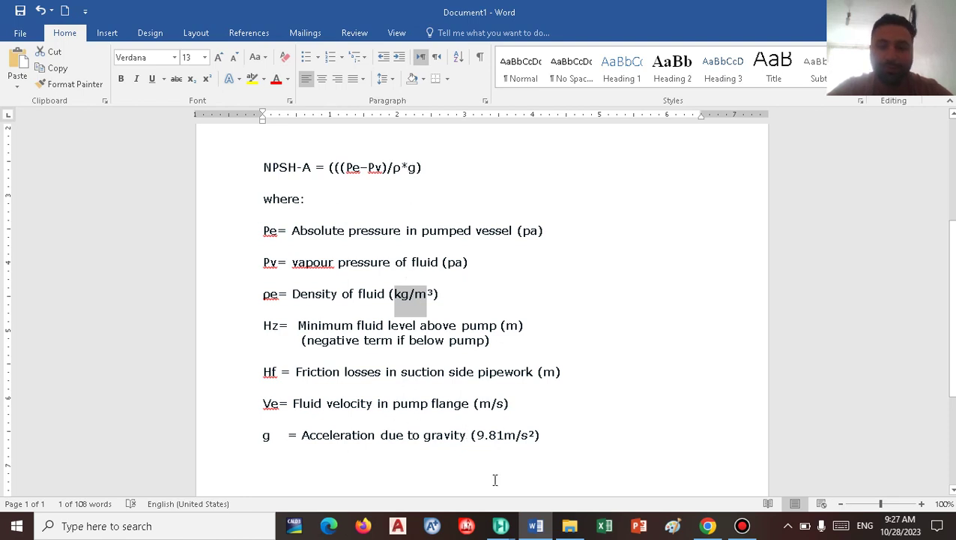
# Step: Return from the Word notes to the HYSYS spreadsheet SPRDSHT-1
pyautogui.moveTo(500, 525)
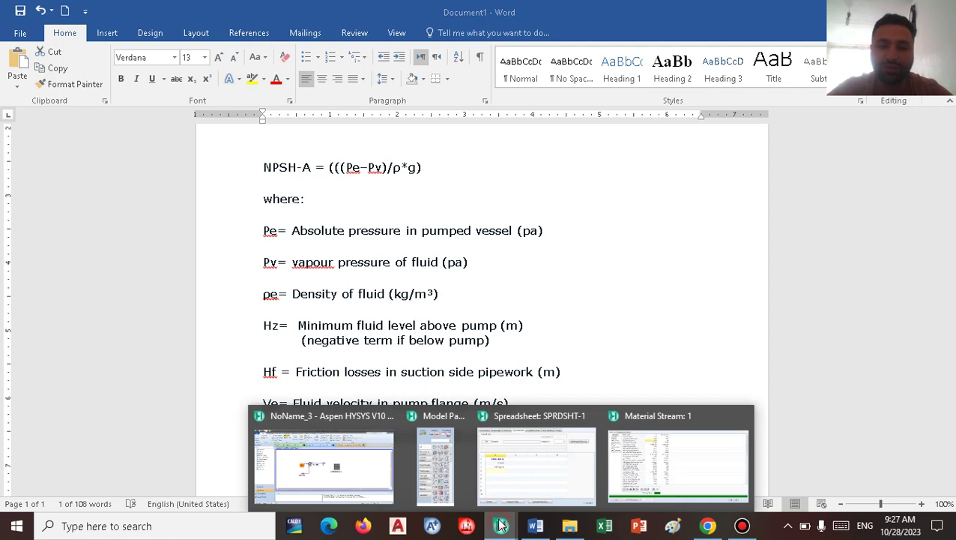
pyautogui.click(538, 464)
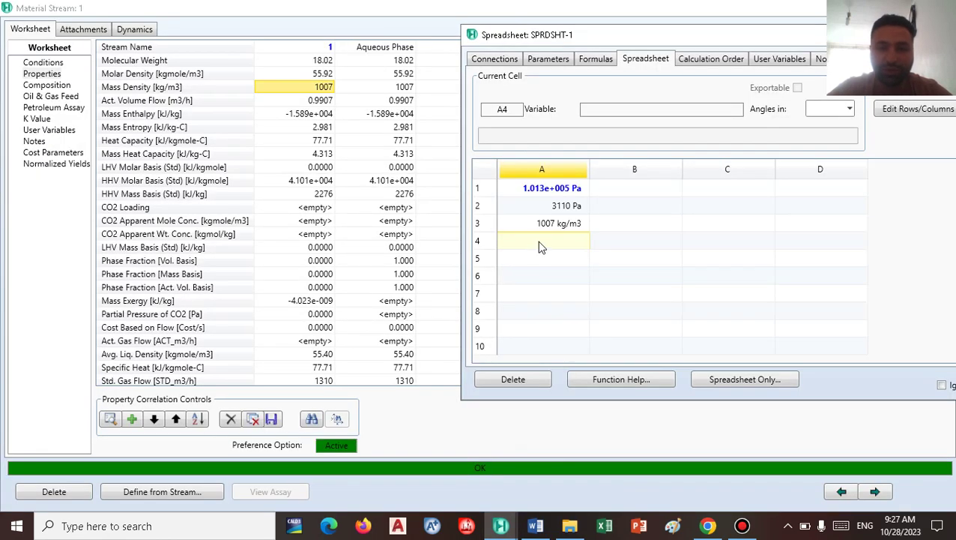
# Step: Enter the NPSH available formula =(A1-A2)/(A3*9.81) in cell A4, giving 9.939
pyautogui.write('=')
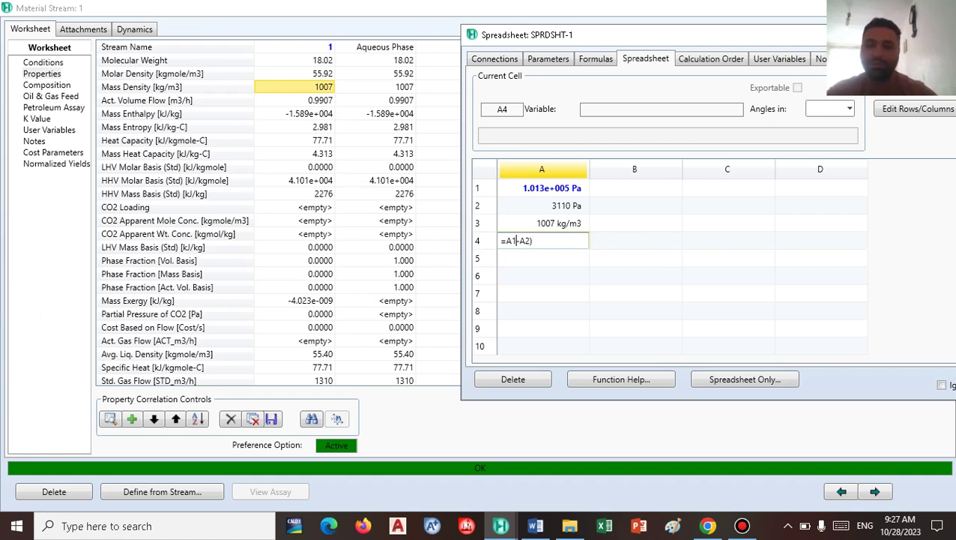
pyautogui.write('(')
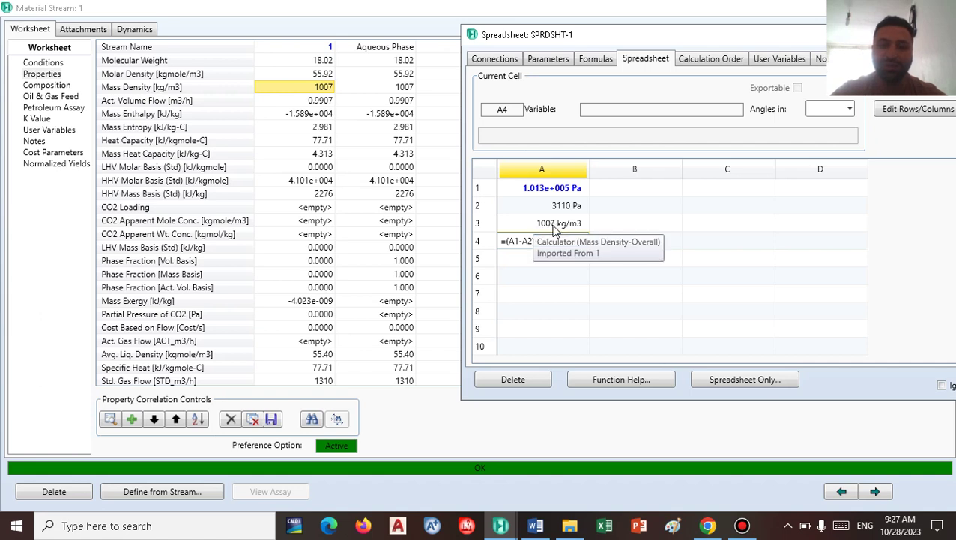
pyautogui.write('/')
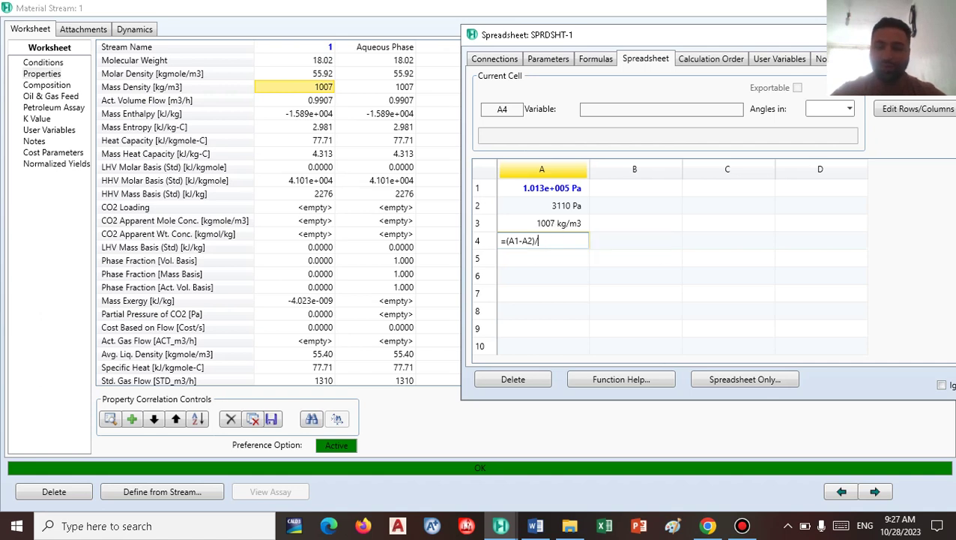
pyautogui.write('A3*9.81')
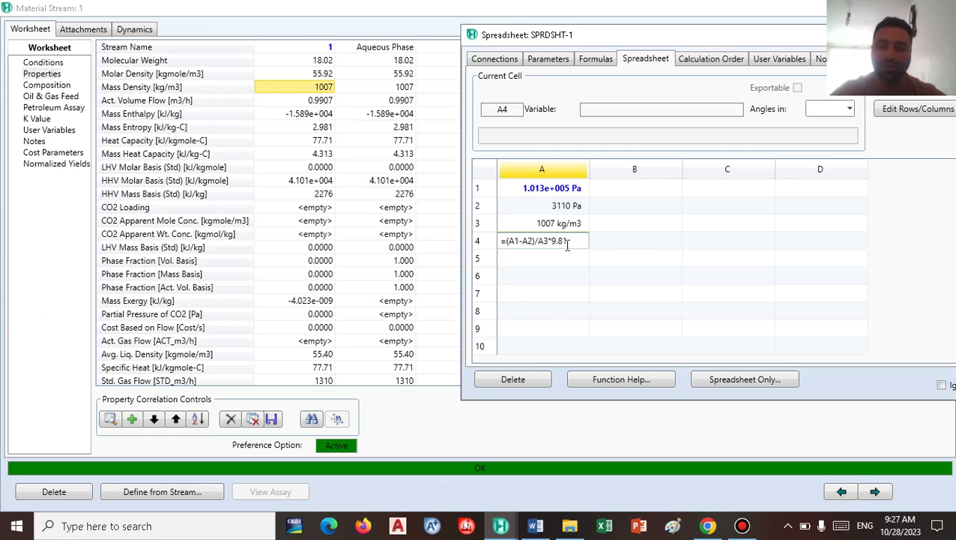
pyautogui.click(539, 240)
pyautogui.write('(')
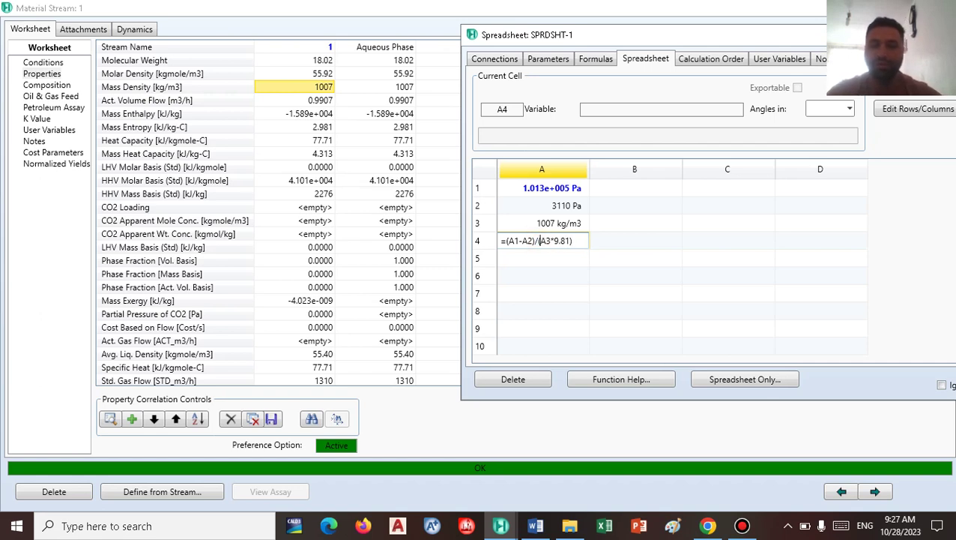
pyautogui.press('Return')
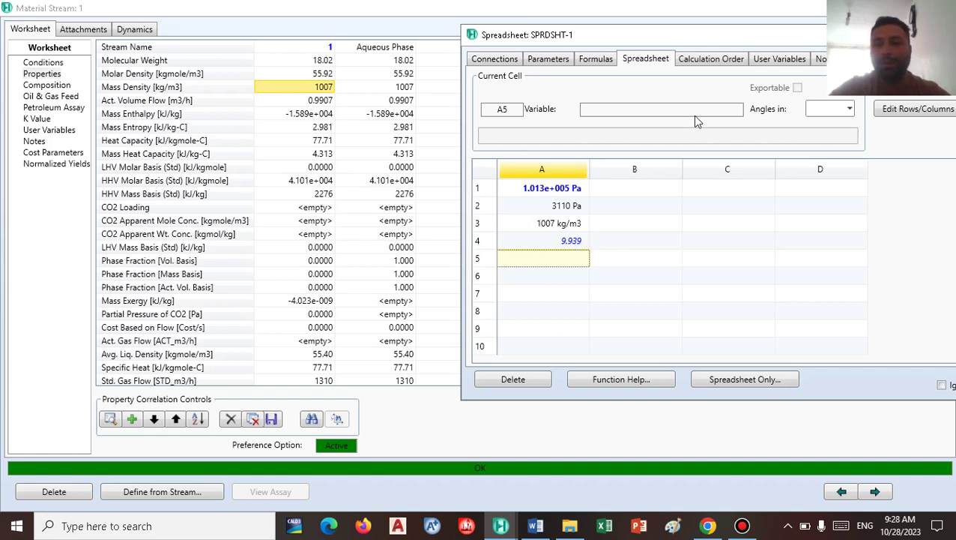
# Step: Close SPRDSHT-1 and the stream 1 window, then open pump P-100's properties
pyautogui.click(851, 110)
pyautogui.click(850, 110)
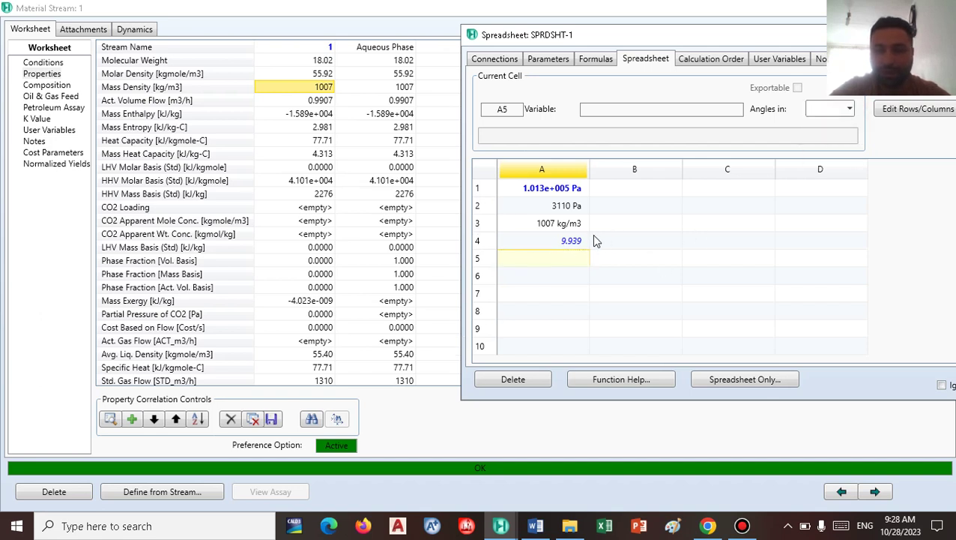
pyautogui.moveTo(726, 39); pyautogui.dragTo(485, 46)
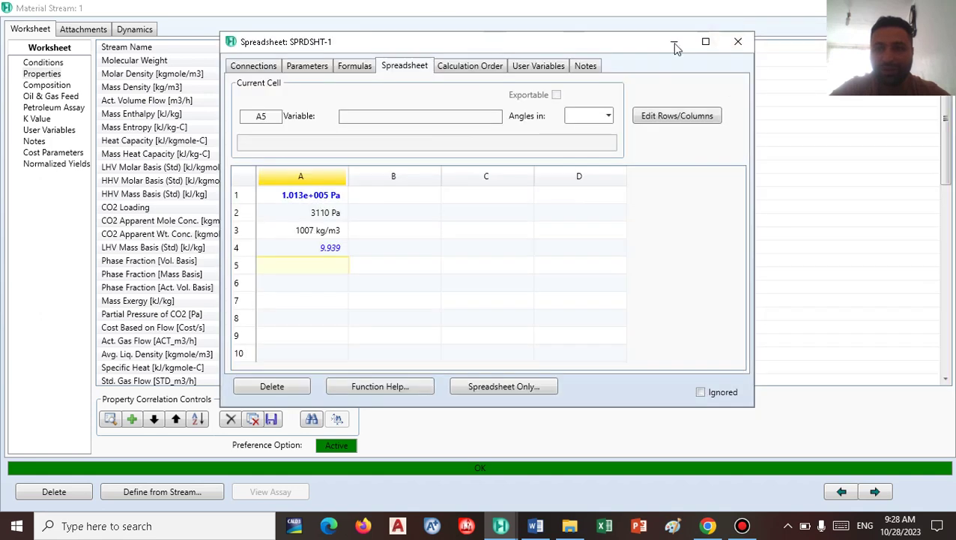
pyautogui.click(740, 43)
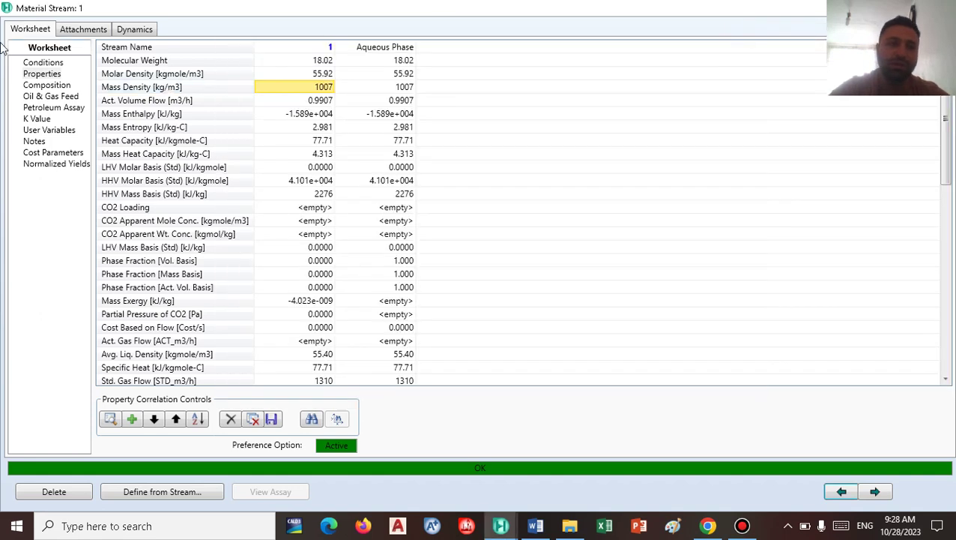
pyautogui.click(48, 64)
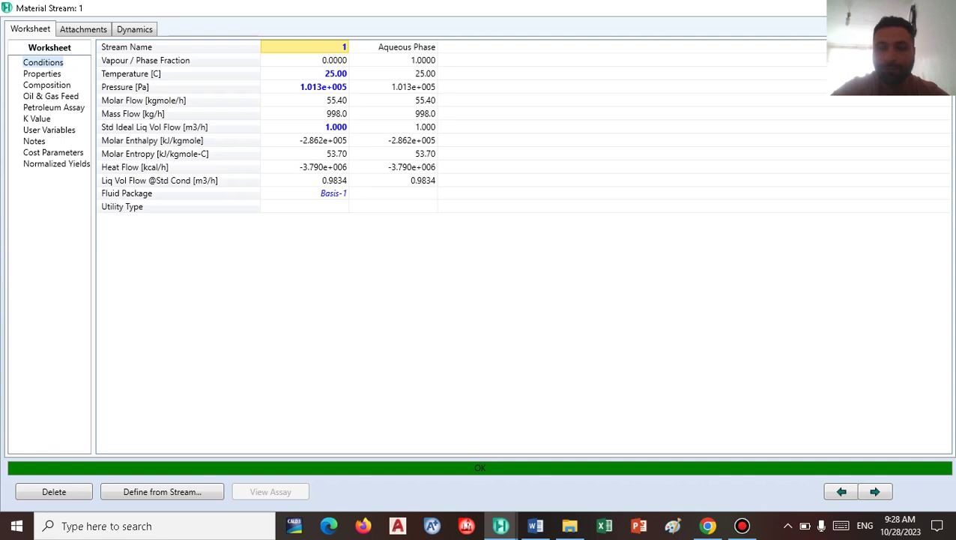
pyautogui.hotkey('ctrl', 'F4')
pyautogui.doubleClick(382, 237)
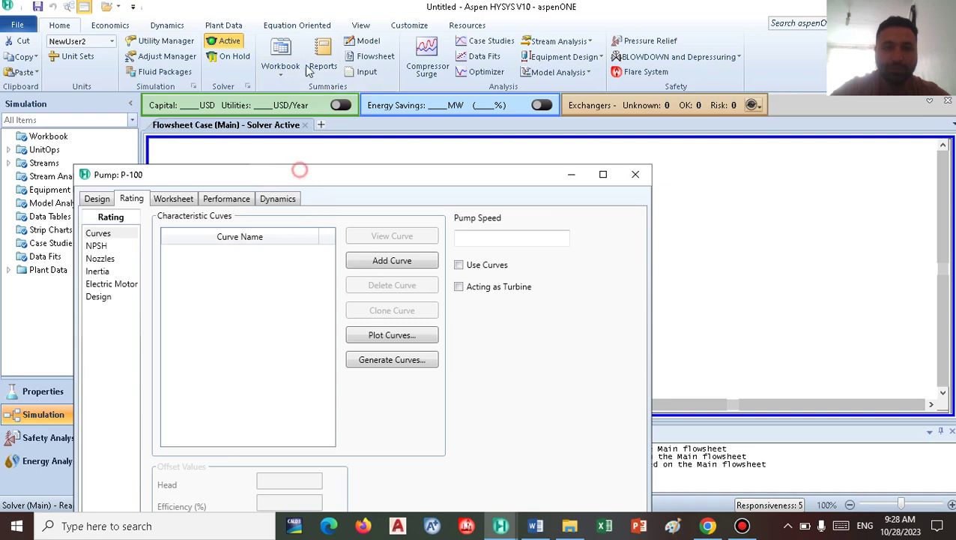
# Step: Check pump P-100's Rating NPSH available, 9.943 m, against the spreadsheet, then close the window
pyautogui.click(604, 175)
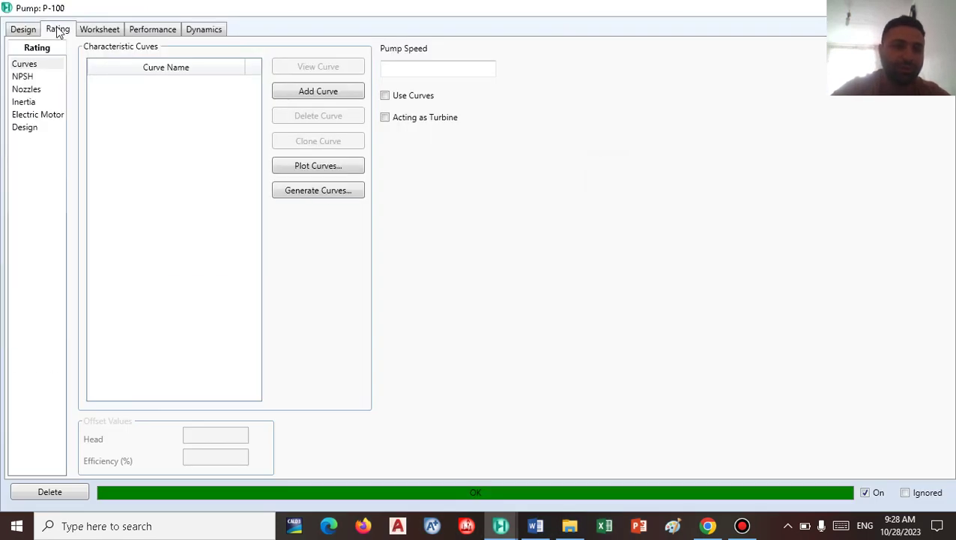
pyautogui.click(18, 78)
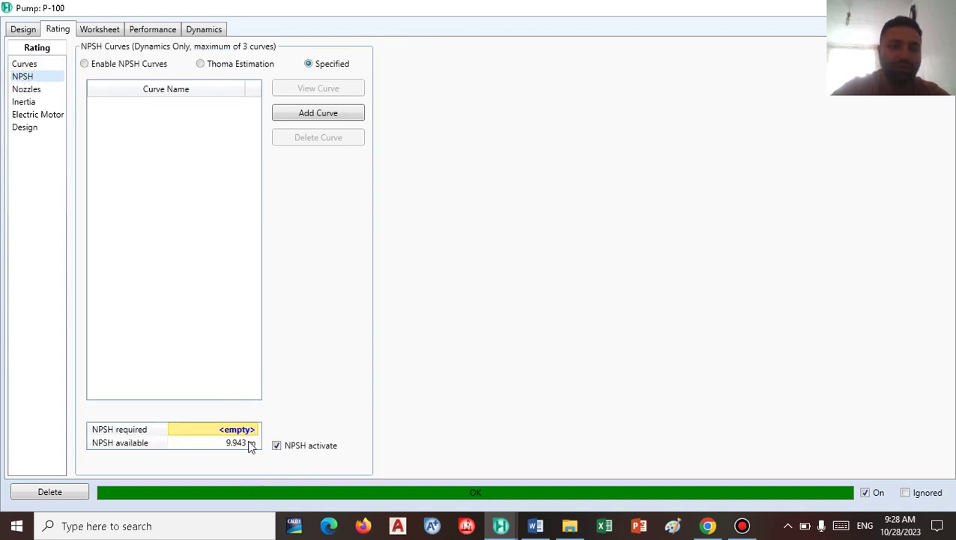
pyautogui.moveTo(242, 449)
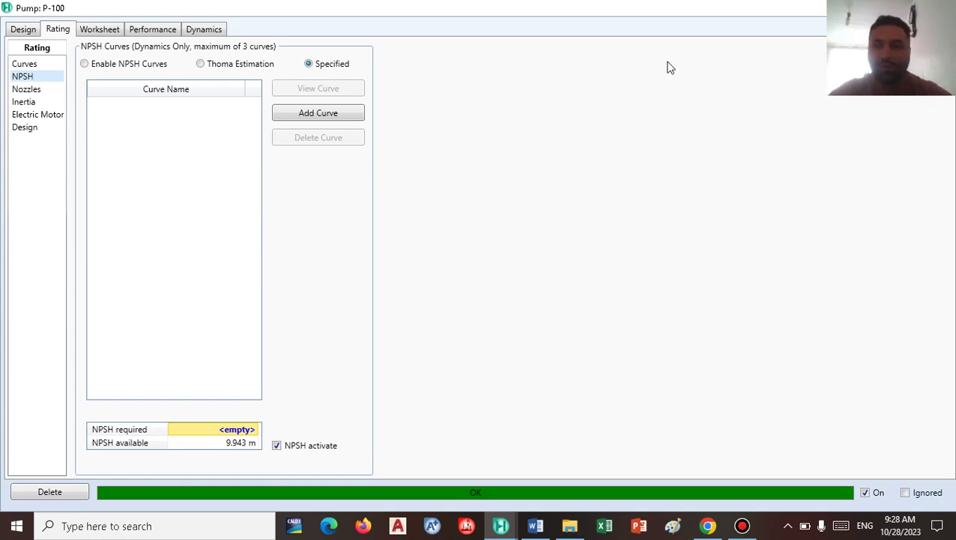
pyautogui.click(946, 8)
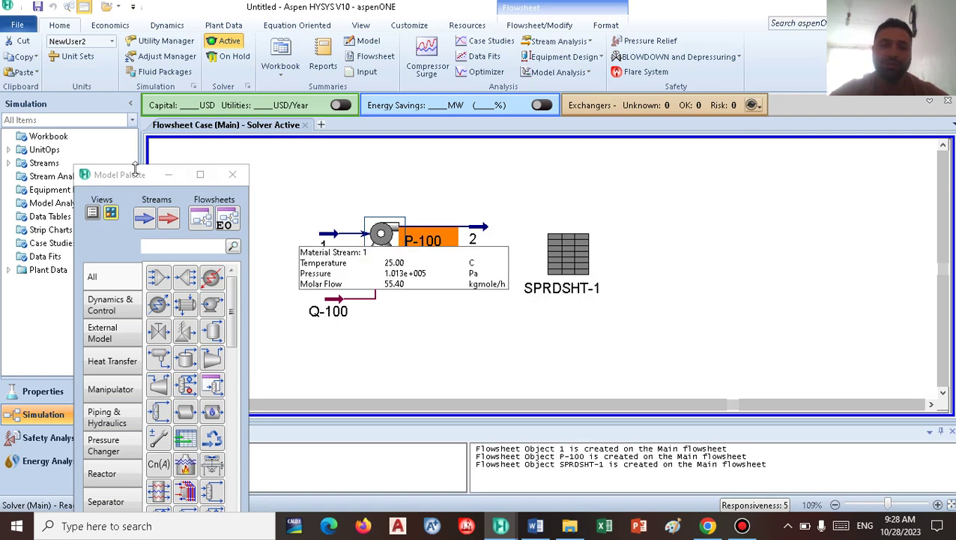
# Step: Move the Model Palette to the top-left corner to clear the flowsheet
pyautogui.moveTo(132, 177); pyautogui.dragTo(90, 60)
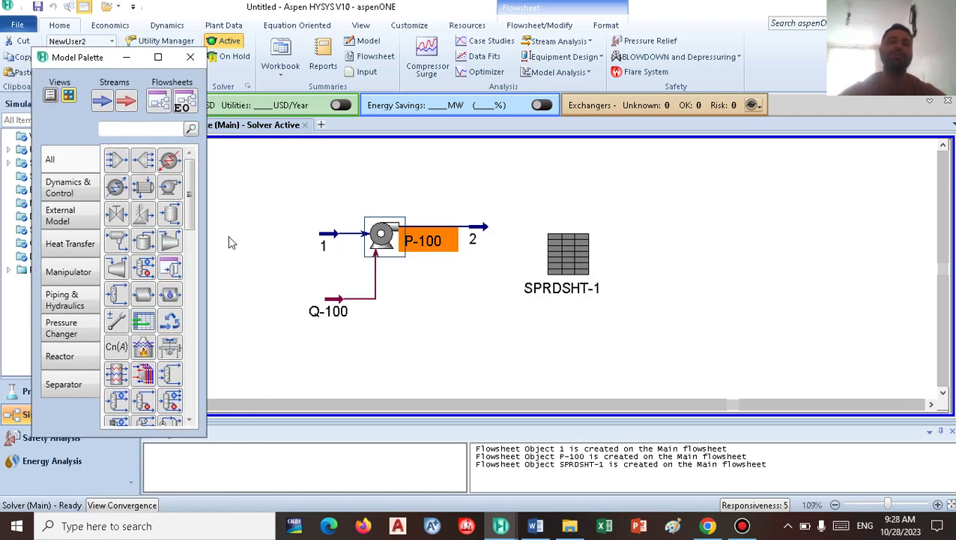